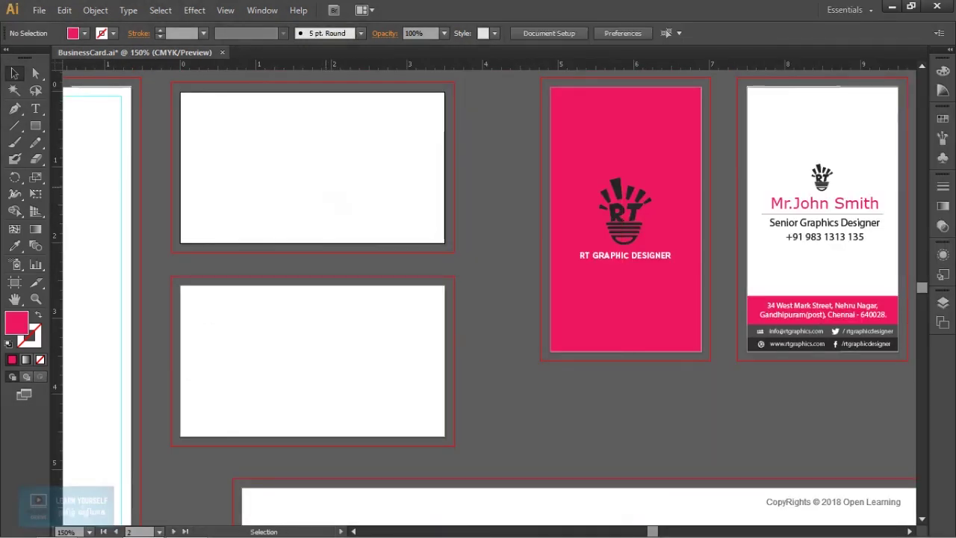
# Paste a copy of the pink background rectangle and undo the stray duplicate
pyautogui.hotkey('ctrl', 'v')
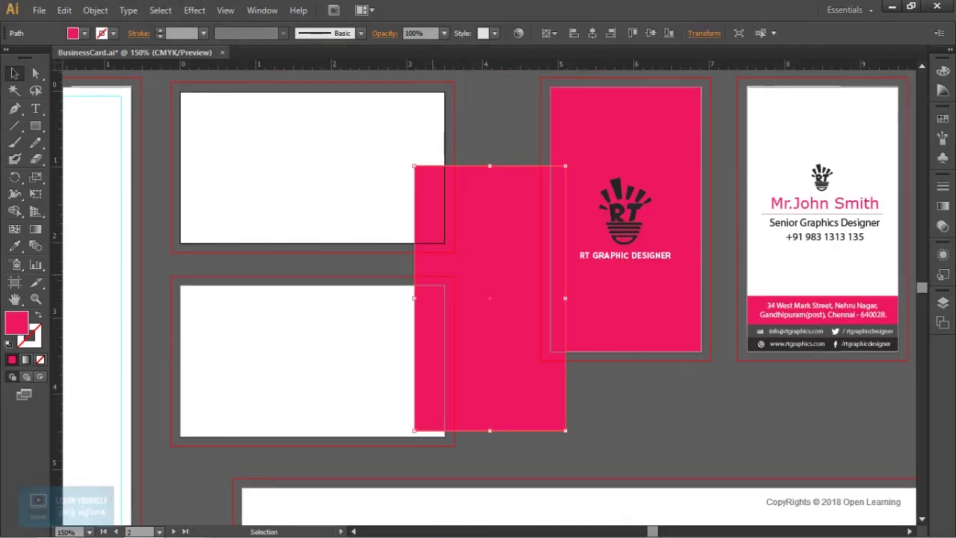
pyautogui.moveTo(490, 298)
pyautogui.mouseDown()
pyautogui.moveTo(329, 219)
pyautogui.moveTo(626, 219)
pyautogui.mouseUp()
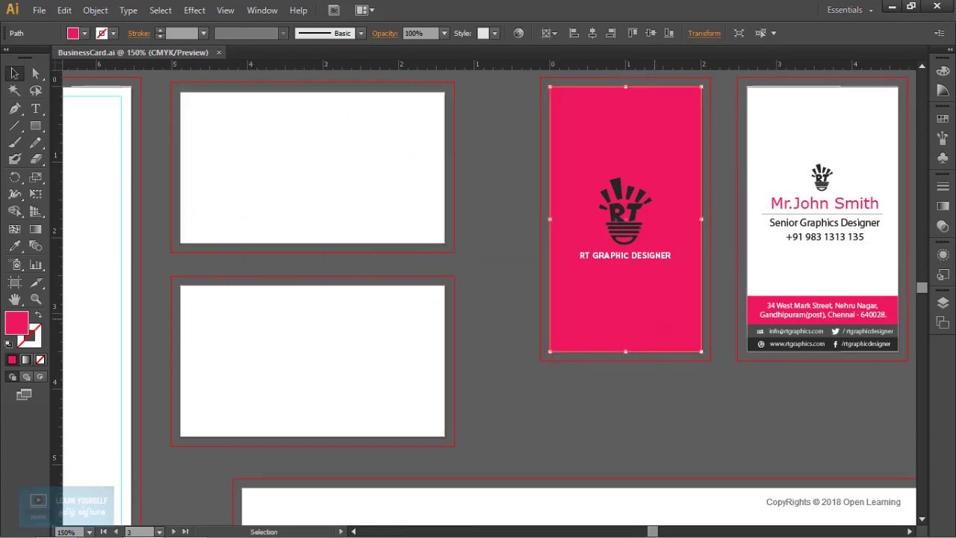
pyautogui.moveTo(691, 314); pyautogui.dragTo(623, 348)
pyautogui.click(493, 418)
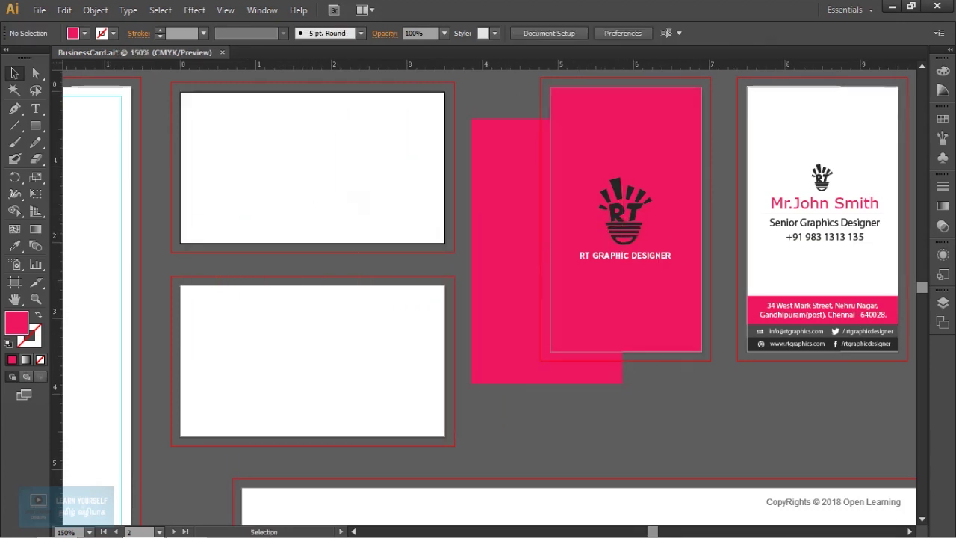
pyautogui.hotkey('ctrl', 'z')
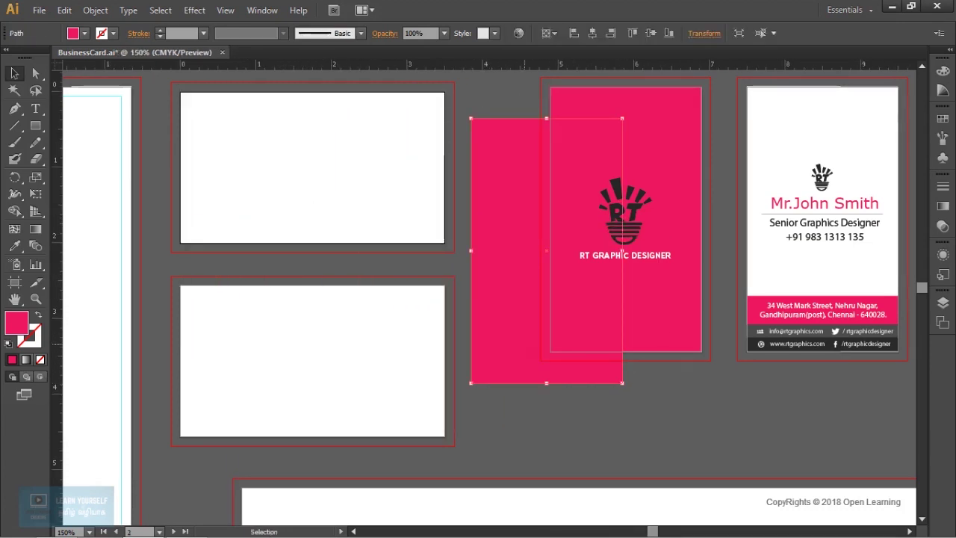
pyautogui.hotkey('ctrl', 'z')
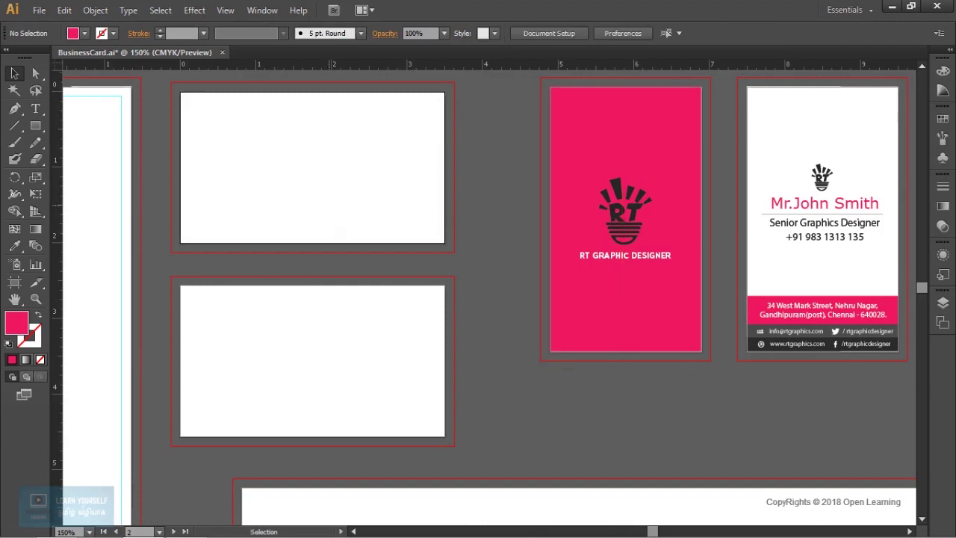
# Place the pink rectangle on the upper horizontal card and stretch it across the card
pyautogui.hotkey('ctrl', 'v')
pyautogui.moveTo(489, 270)
pyautogui.mouseDown()
pyautogui.moveTo(255, 195)
pyautogui.moveTo(254, 223)
pyautogui.mouseUp()
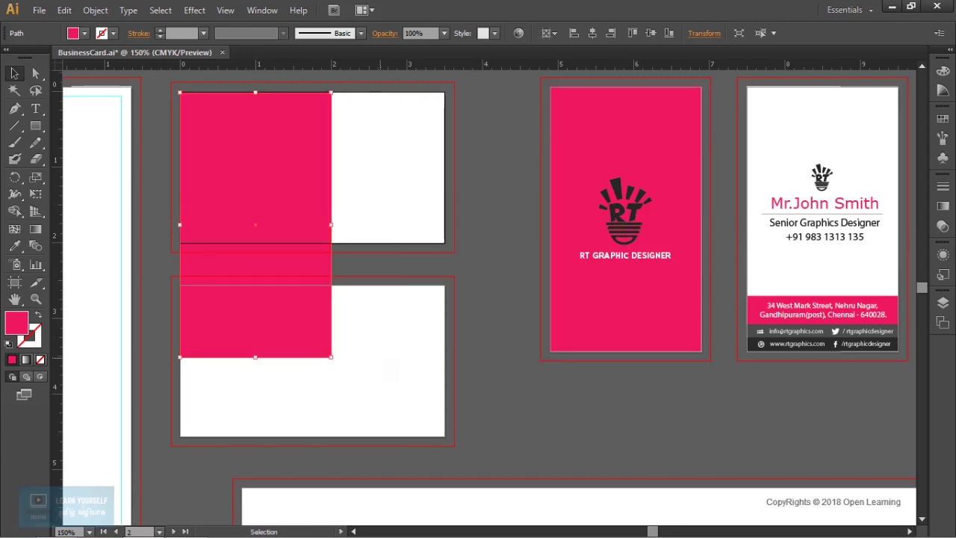
pyautogui.moveTo(331, 357)
pyautogui.mouseDown()
pyautogui.moveTo(420, 243)
pyautogui.moveTo(445, 241)
pyautogui.moveTo(514, 348)
pyautogui.mouseUp()
pyautogui.hotkey('ctrl', 'shift', 'a')
pyautogui.hotkey('ctrl', '=')
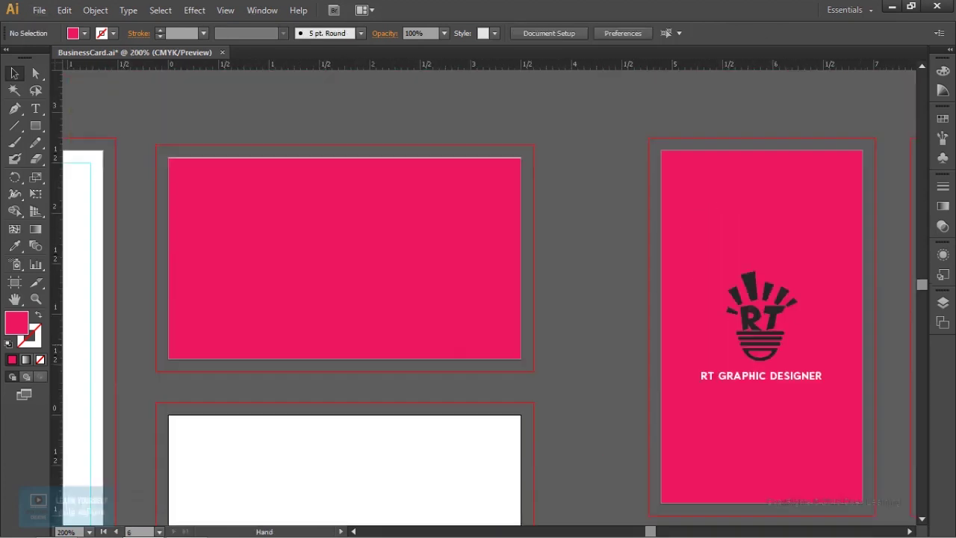
pyautogui.hotkey('ctrl', '=')
pyautogui.hotkey('ctrl', '=')
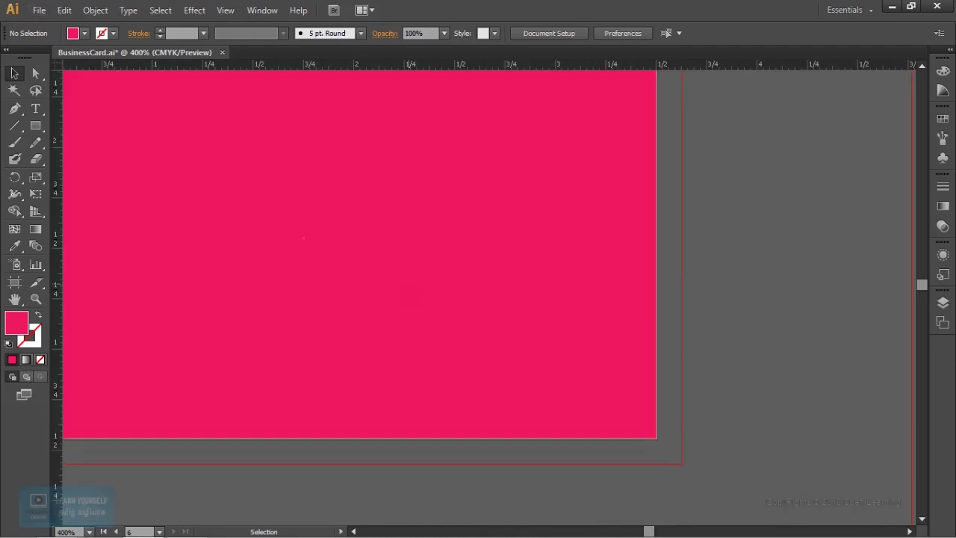
pyautogui.hotkey('ctrl', '-')
# Vertically centre the pink rectangle and pull its corner and bottom edge to the card edges
pyautogui.click(328, 248)
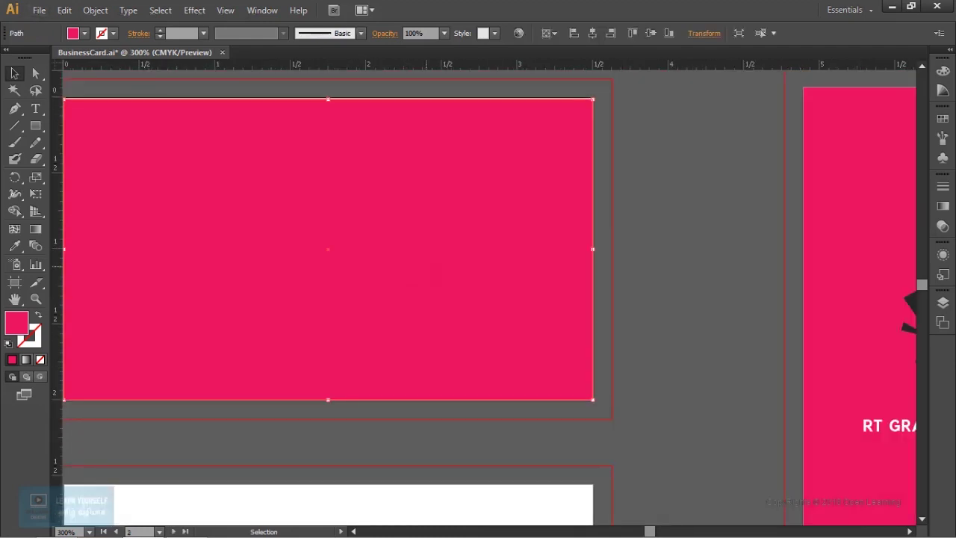
pyautogui.click(650, 33)
pyautogui.moveTo(489, 247); pyautogui.dragTo(569, 249)
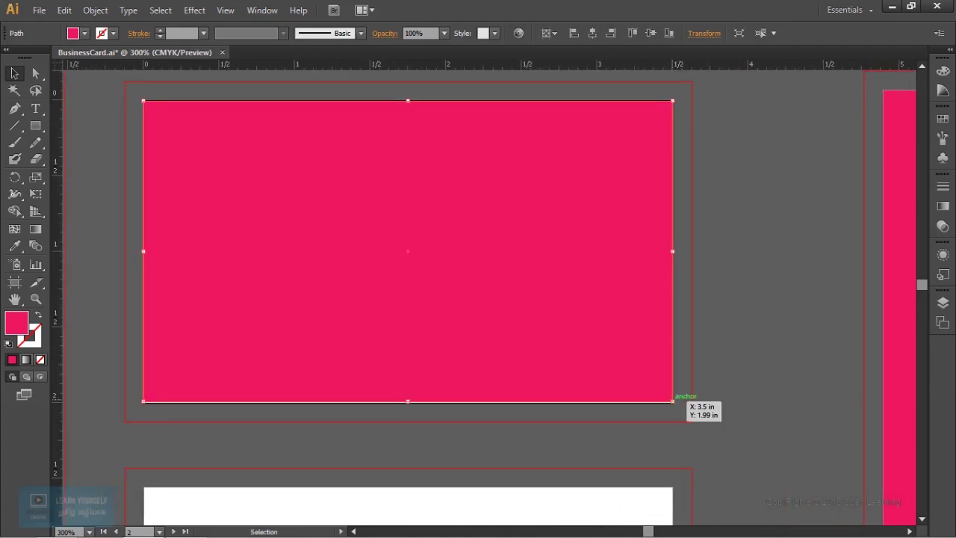
pyautogui.moveTo(673, 401); pyautogui.dragTo(673, 401)
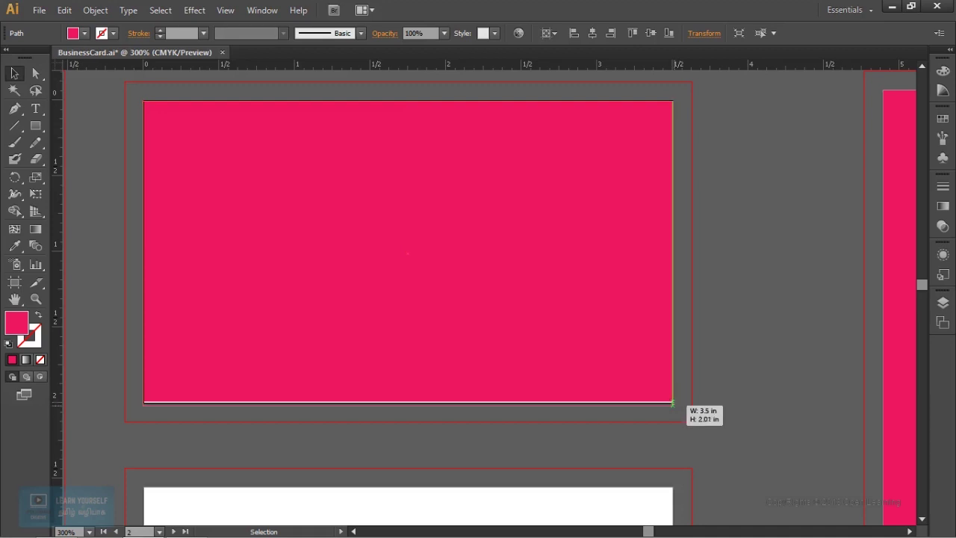
pyautogui.hotkey('ctrl', 'shift', 'a')
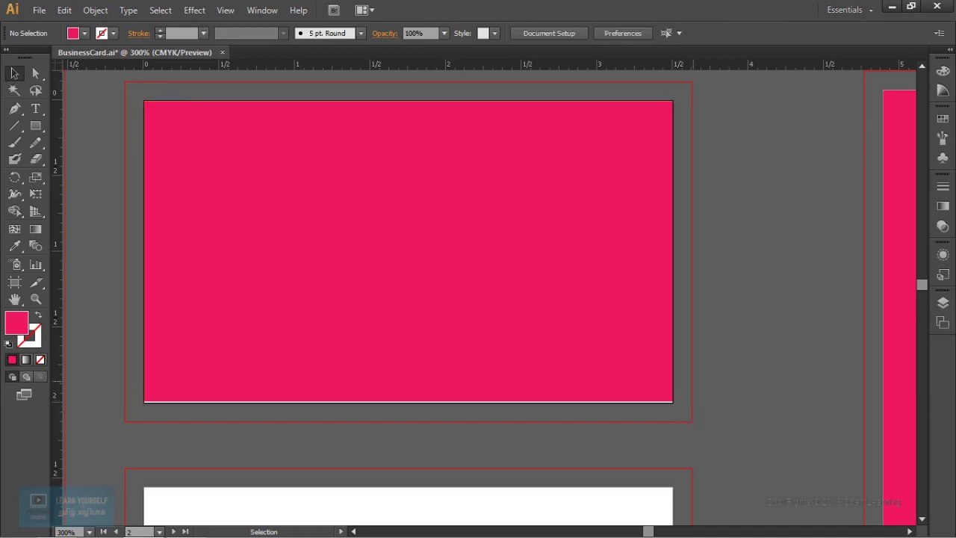
pyautogui.click(407, 401)
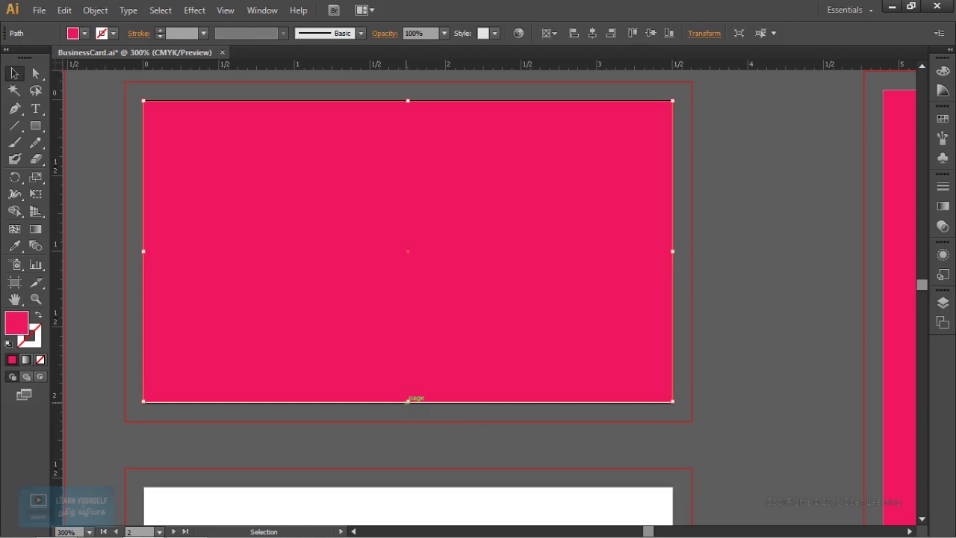
pyautogui.moveTo(407, 401); pyautogui.dragTo(408, 404)
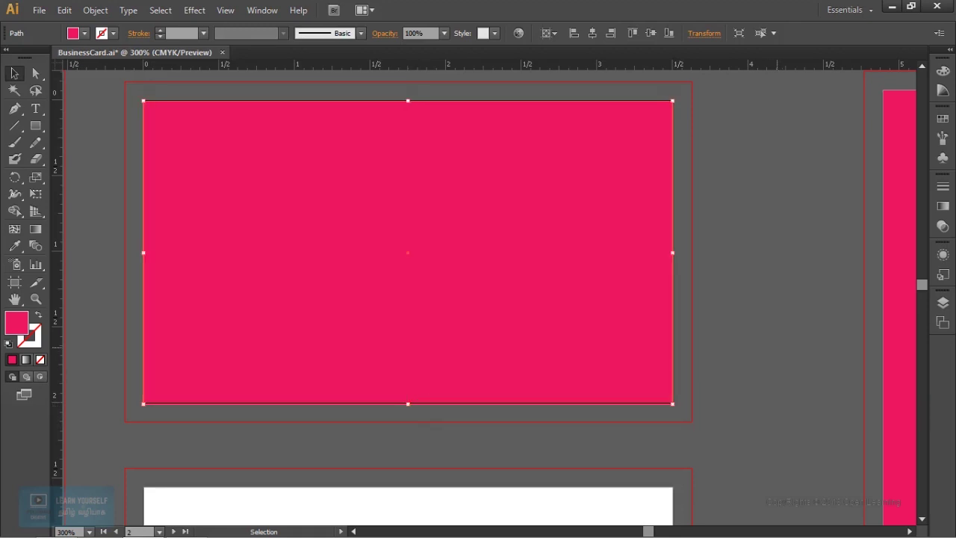
pyautogui.hotkey('ctrl', 'shift', 'a')
pyautogui.hotkey('ctrl', '-')
pyautogui.hotkey('ctrl', '-')
pyautogui.moveTo(683, 371); pyautogui.dragTo(466, 168)
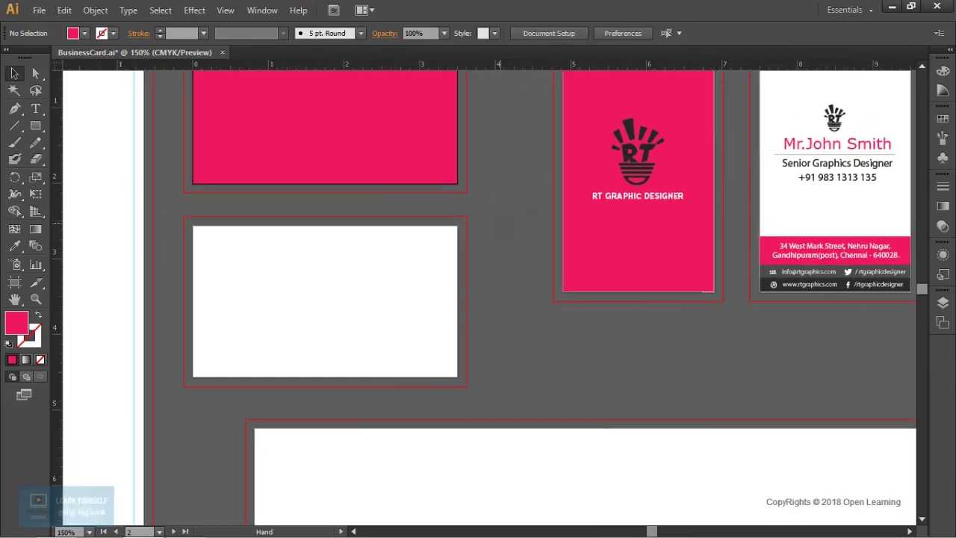
# Paste the RT logo with 'RT GRAPHIC DESIGNER' and centre it both ways on the pink card
pyautogui.moveTo(478, 269); pyautogui.dragTo(528, 350)
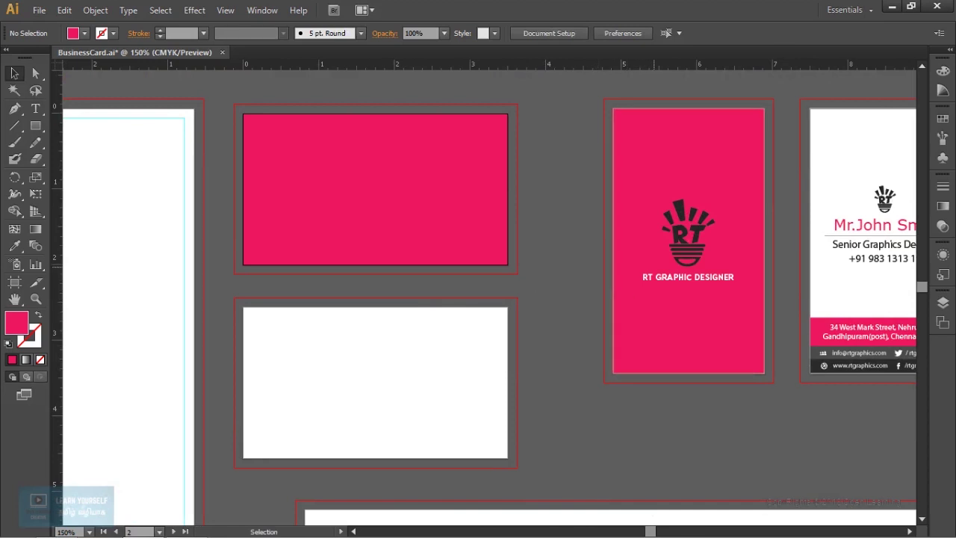
pyautogui.click(687, 231)
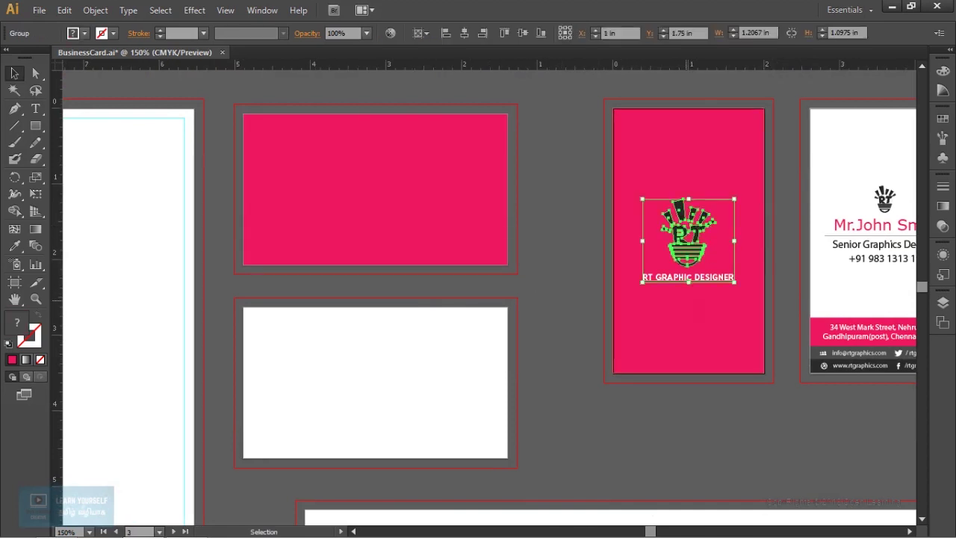
pyautogui.hotkey('ctrl', 'z')
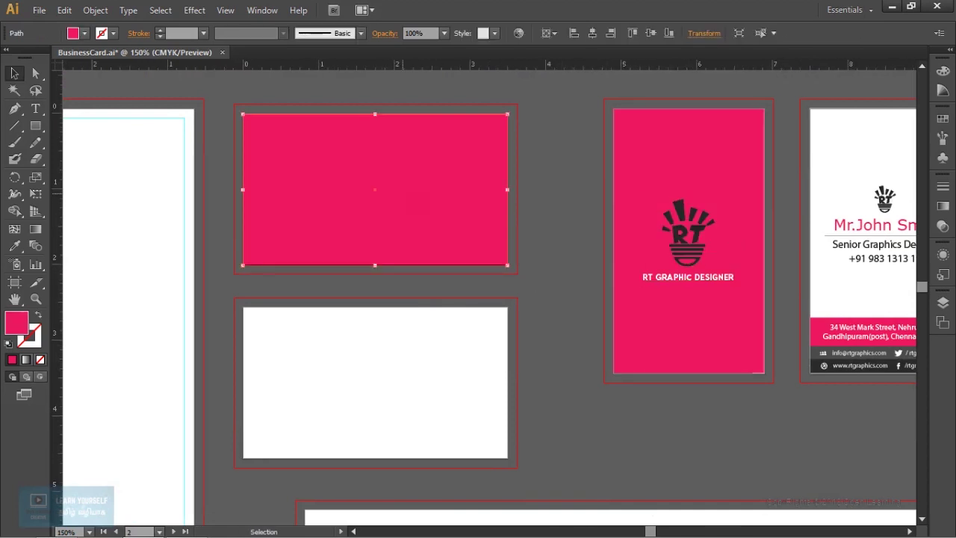
pyautogui.hotkey('ctrl', 'v')
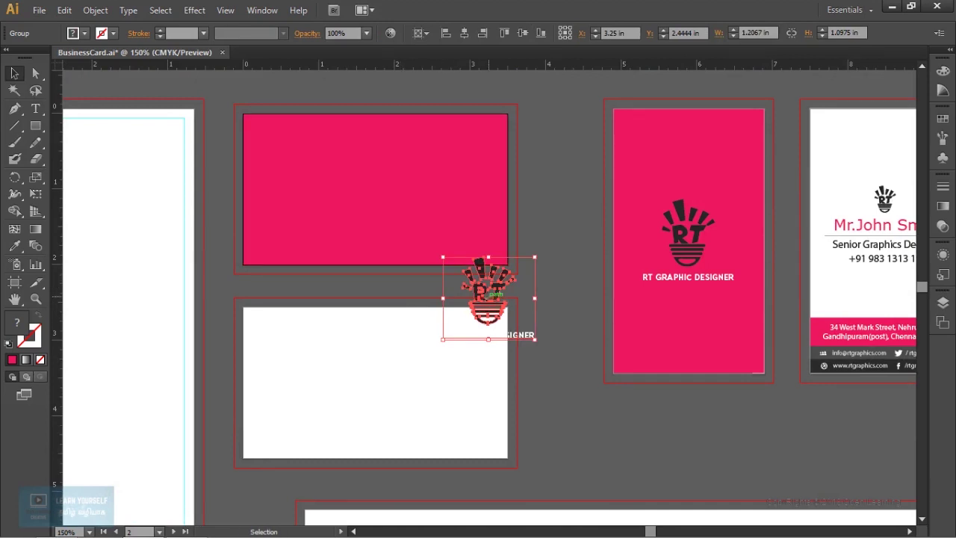
pyautogui.click(463, 33)
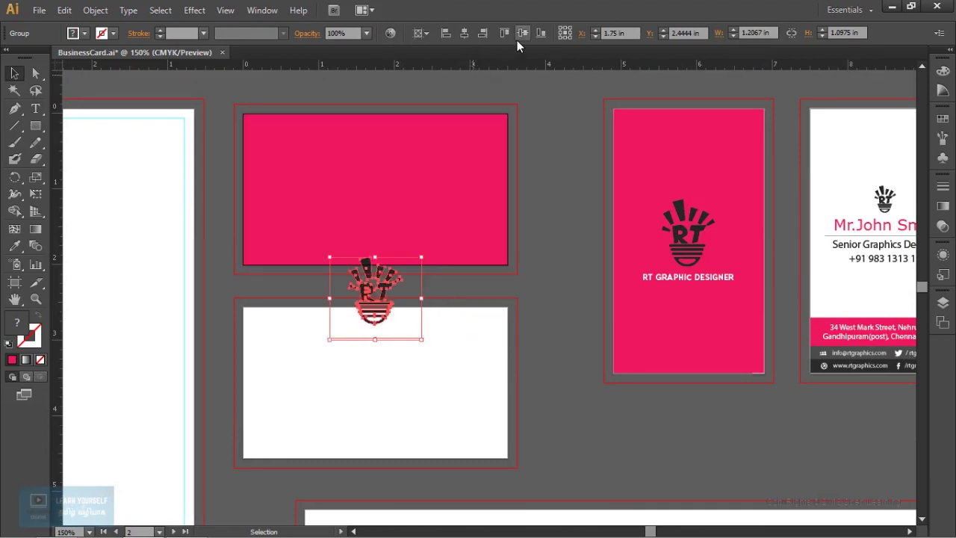
pyautogui.click(518, 37)
pyautogui.click(550, 180)
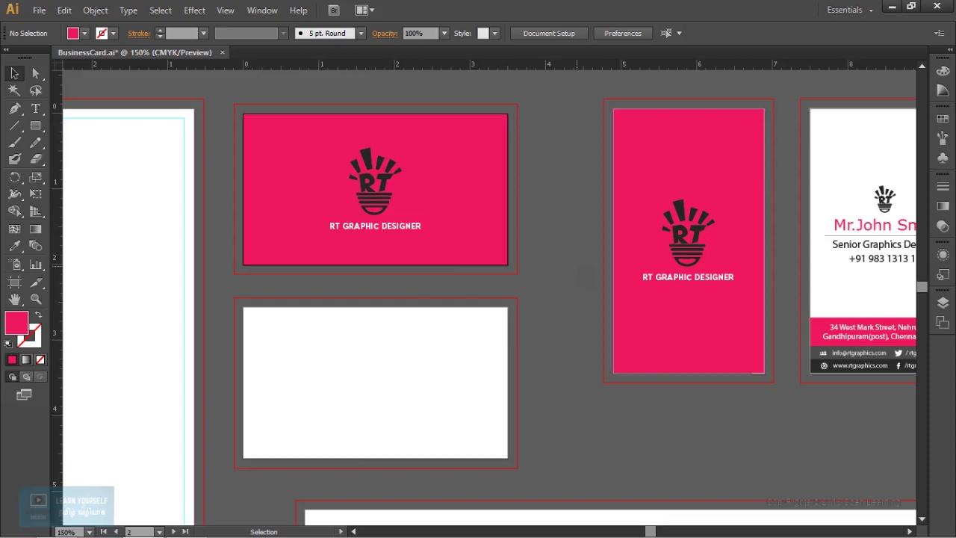
# Copy the small dark RT logo from the white vertical card and centre it on the lower card
pyautogui.moveTo(586, 276); pyautogui.dragTo(456, 254)
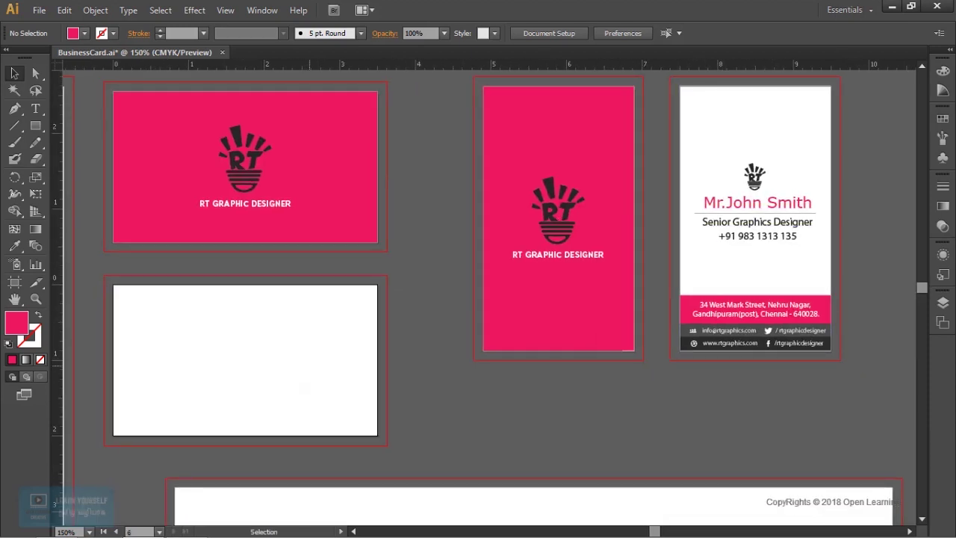
pyautogui.click(754, 174)
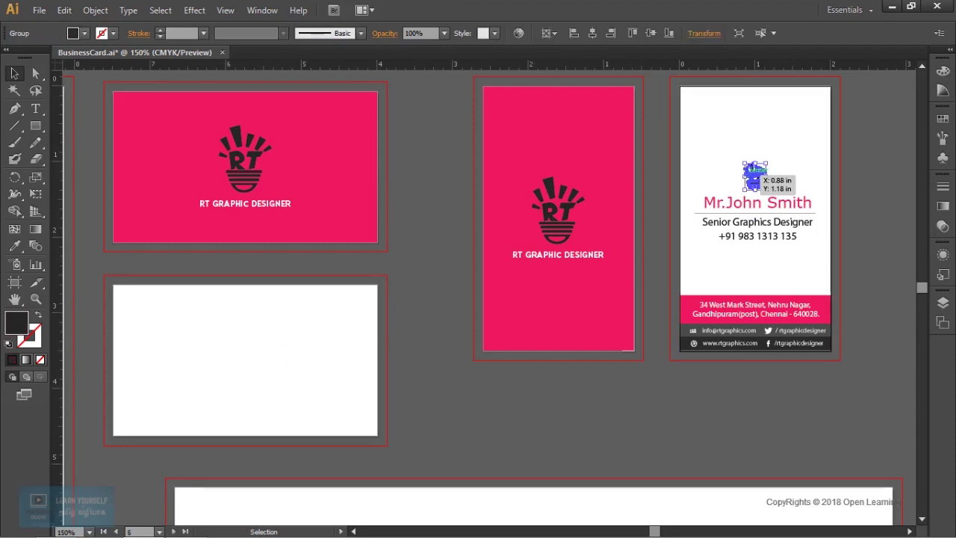
pyautogui.moveTo(756, 174); pyautogui.dragTo(756, 174)
pyautogui.click(341, 386)
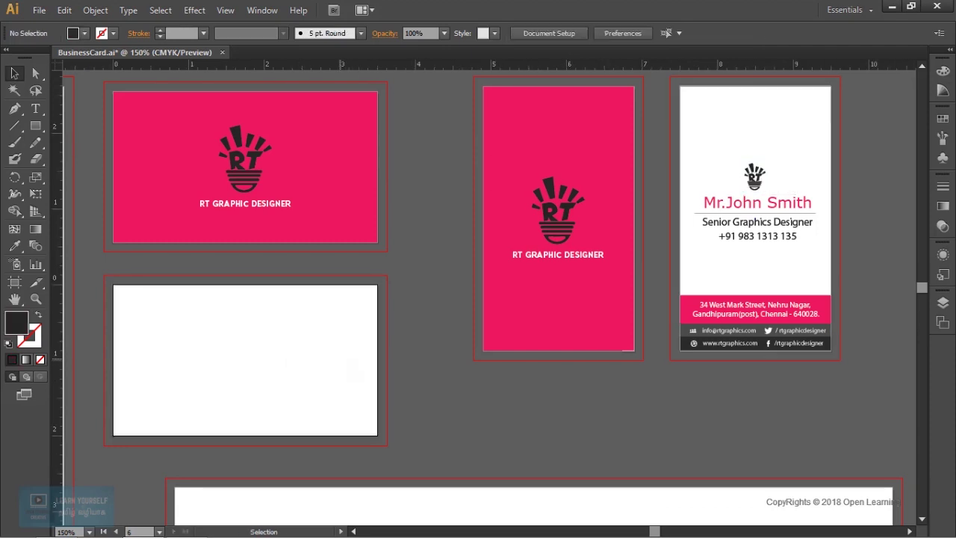
pyautogui.press('a')
pyautogui.hotkey('ctrl', 'v')
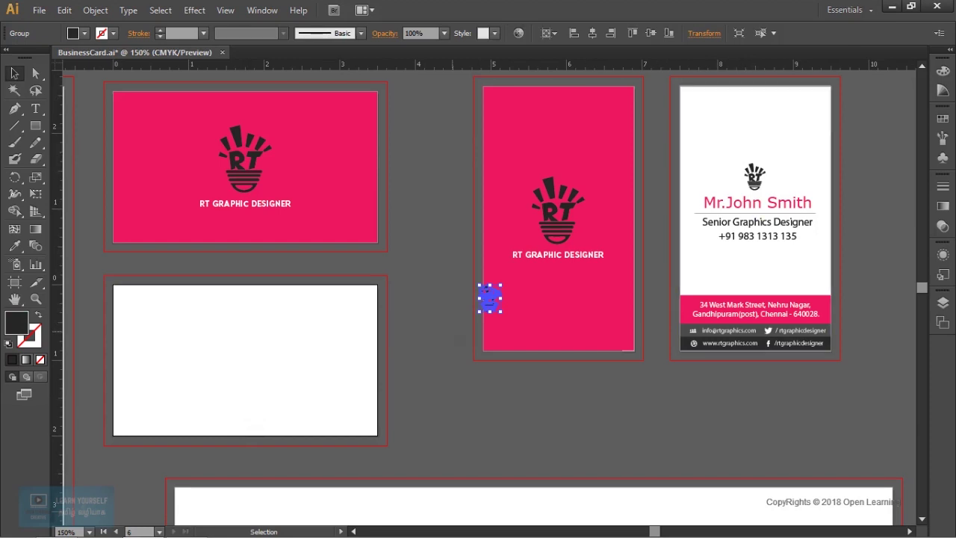
pyautogui.click(590, 34)
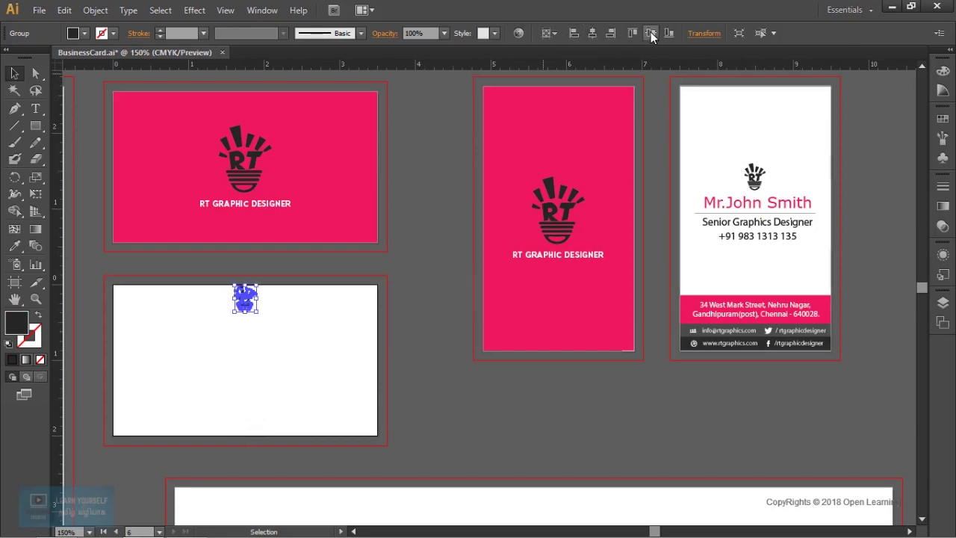
pyautogui.click(651, 34)
pyautogui.hotkey('ctrl', 'shift', 'a')
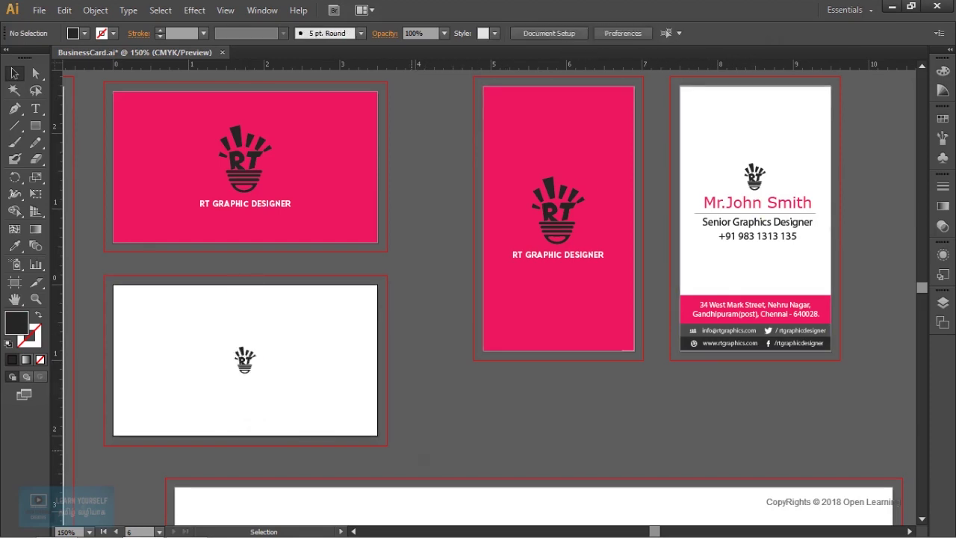
pyautogui.hscroll(-4, 488, 299)
pyautogui.hotkey('ctrl', '=')
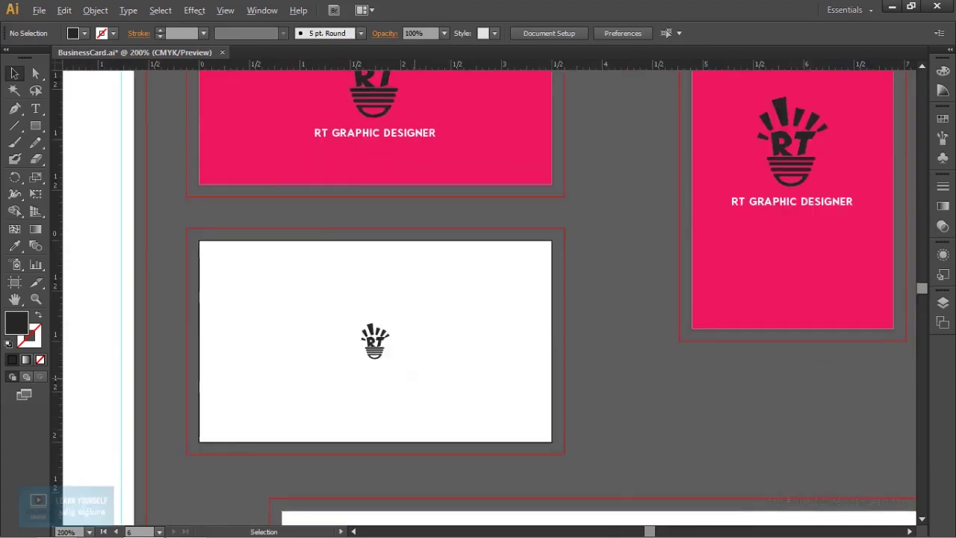
# Move the logo toward the card's upper left and select the vertical card's name, title and phone group
pyautogui.moveTo(377, 344); pyautogui.dragTo(243, 284)
pyautogui.click(652, 394)
pyautogui.moveTo(652, 394)
pyautogui.mouseDown()
pyautogui.moveTo(359, 423)
pyautogui.moveTo(361, 477)
pyautogui.mouseUp()
pyautogui.click(769, 239)
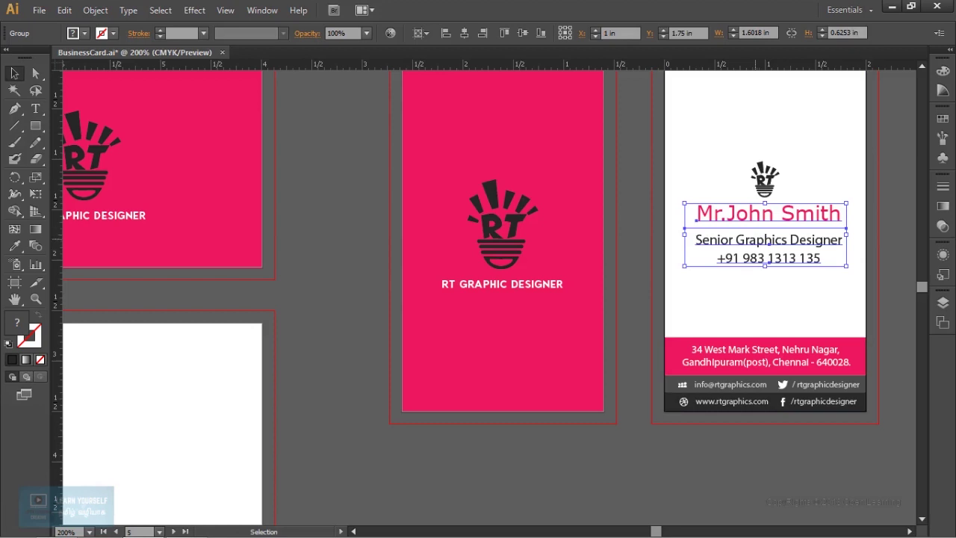
pyautogui.moveTo(769, 239); pyautogui.dragTo(717, 275)
pyautogui.hotkey('ctrl', 'z')
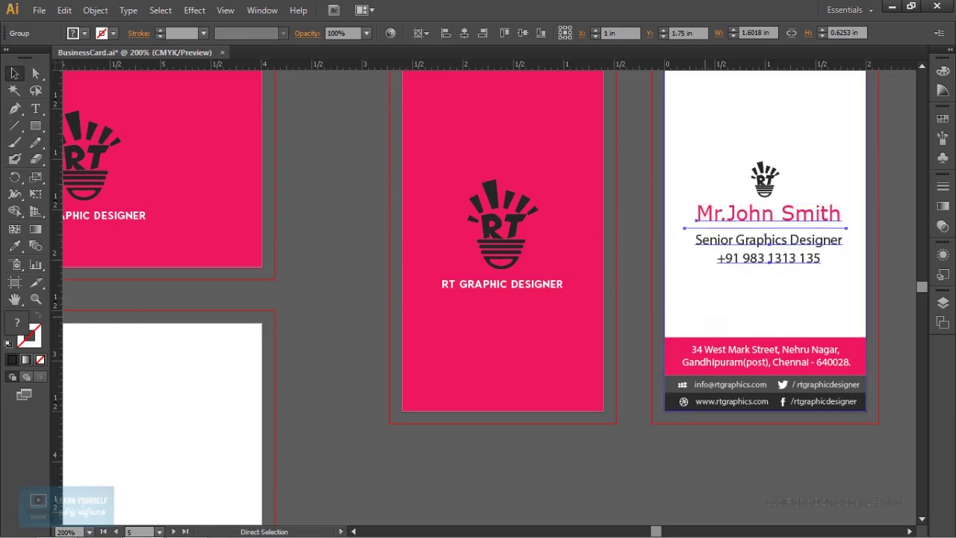
# Paste the name, title and phone text beside the logo on the horizontal card
pyautogui.hotkey('ctrl', 'shift', 'a')
pyautogui.moveTo(478, 299); pyautogui.dragTo(699, 210)
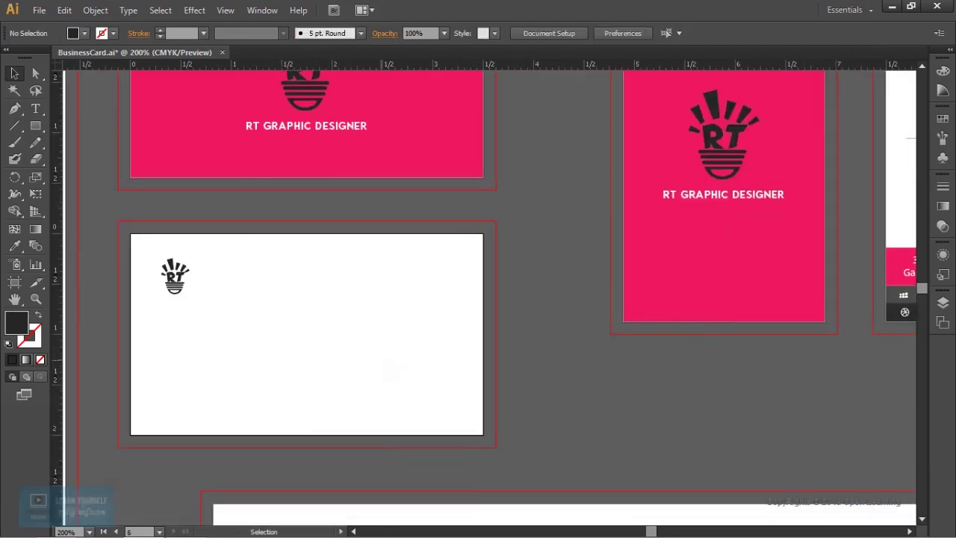
pyautogui.hotkey('ctrl', 'v')
pyautogui.moveTo(491, 321); pyautogui.dragTo(287, 307)
pyautogui.hotkey('ctrl', 'shift', 'a')
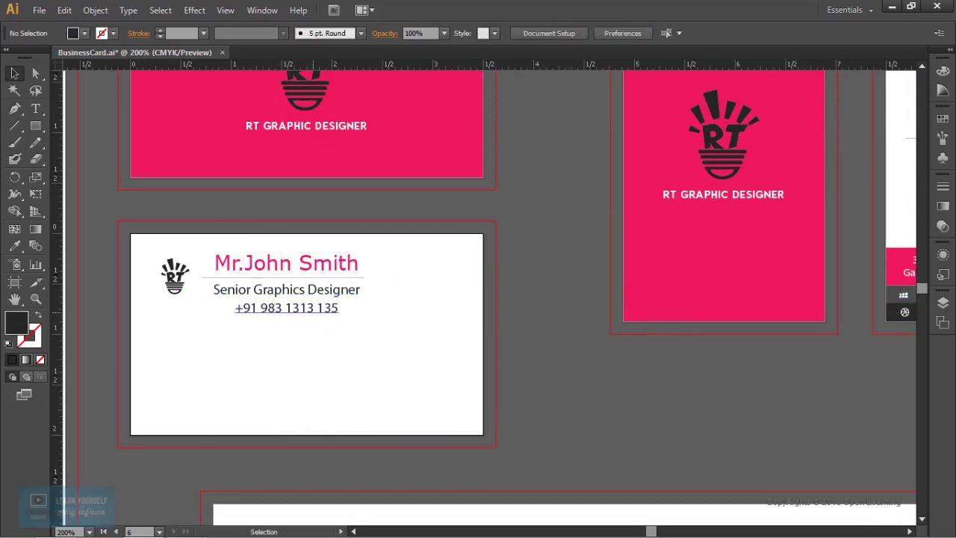
pyautogui.click(298, 308)
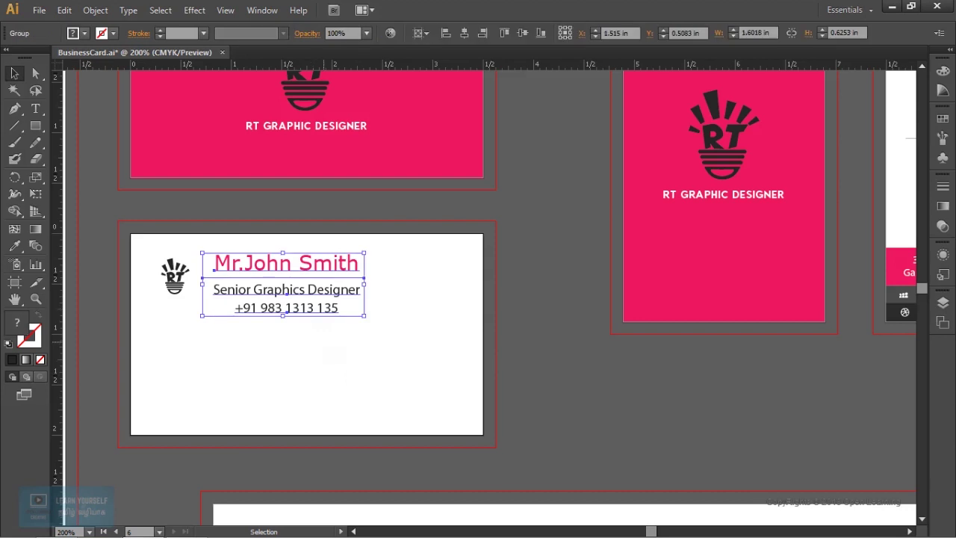
# Delete the phone number line from the name and title text with the Type tool
pyautogui.press('t')
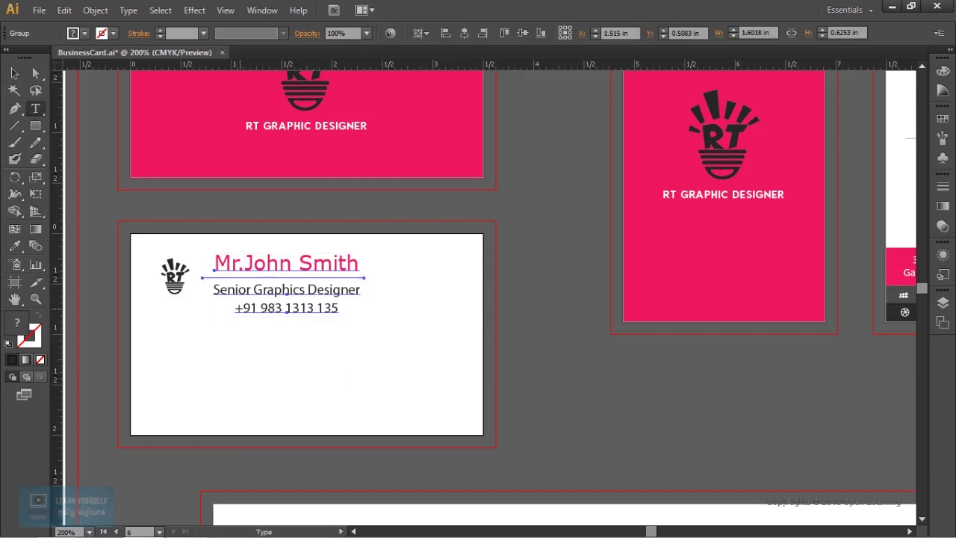
pyautogui.tripleClick(287, 308)
pyautogui.hotkey('ctrl', 'c')
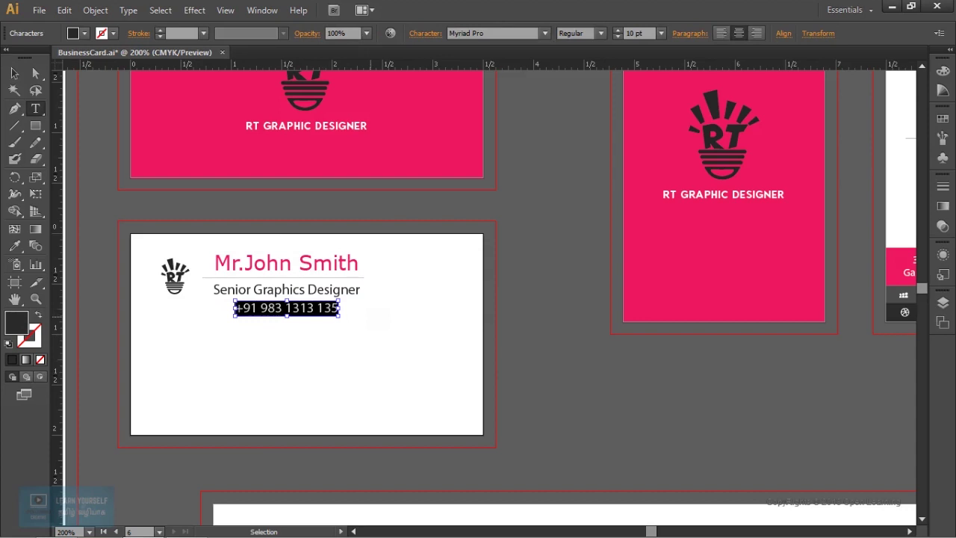
pyautogui.press('BackSpace')
pyautogui.click(13, 73)
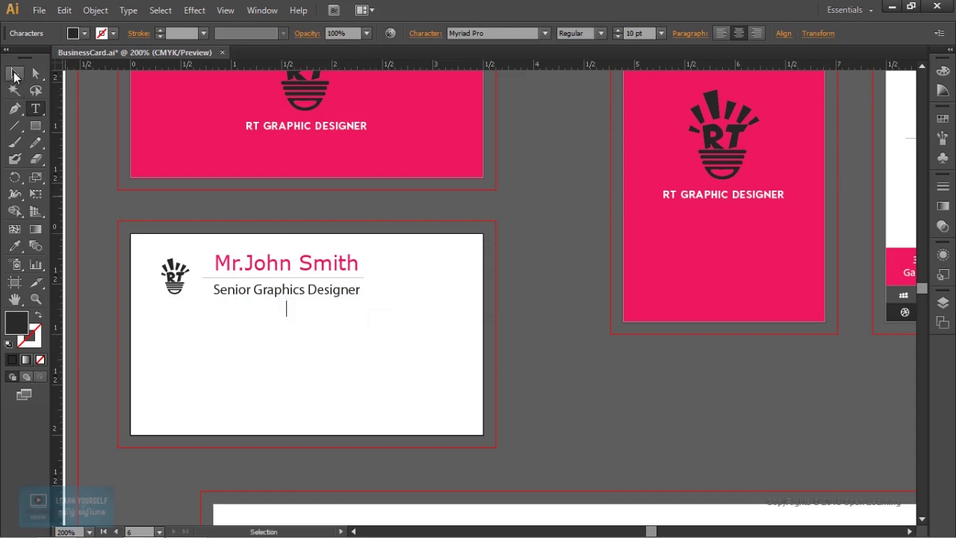
pyautogui.click(248, 378)
# Paste the phone number as a new text line lower on the horizontal card
pyautogui.press('t')
pyautogui.click(254, 366)
pyautogui.hotkey('ctrl', 'v')
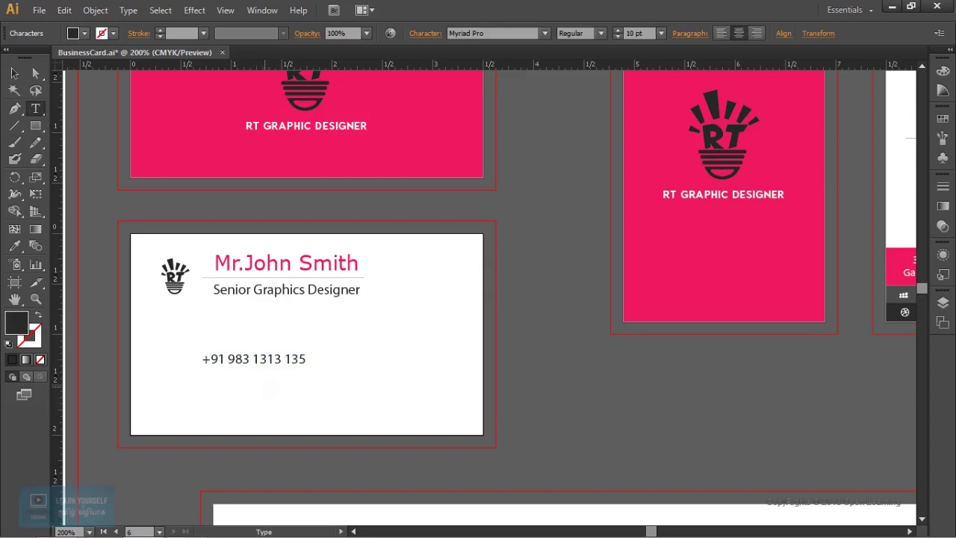
pyautogui.click(16, 73)
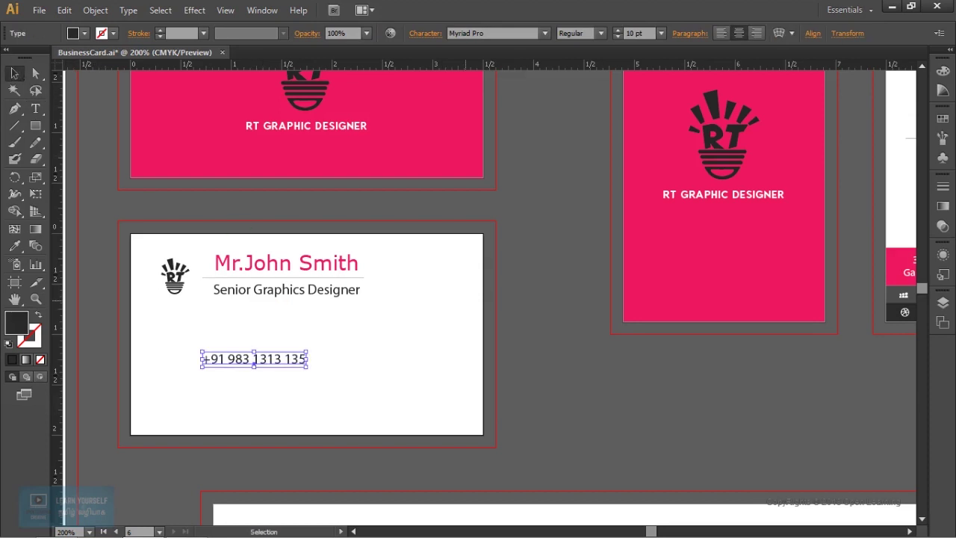
pyautogui.click(403, 395)
pyautogui.click(286, 263)
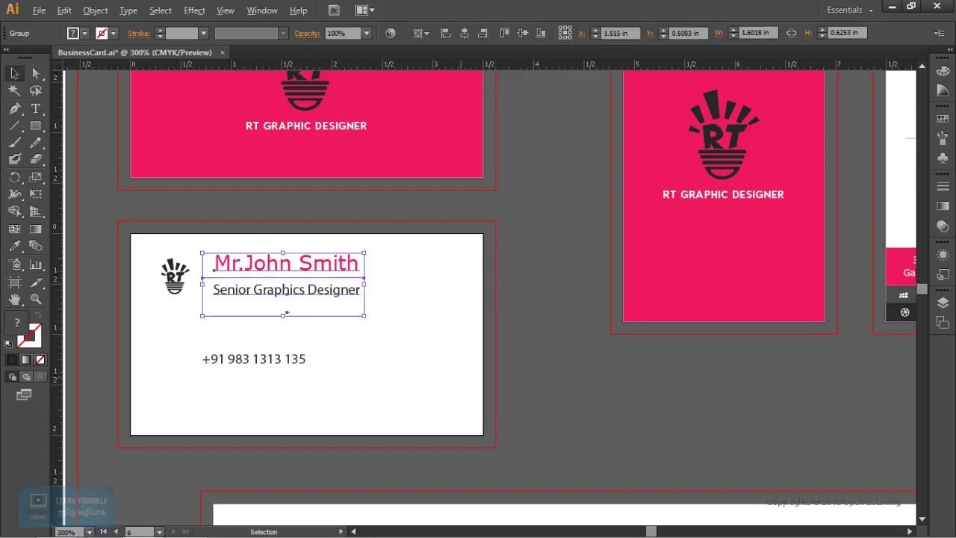
pyautogui.scroll(2, 485, 373)
pyautogui.moveTo(485, 374); pyautogui.dragTo(725, 408)
# Move the RT logo to the card's upper right
pyautogui.click(261, 257)
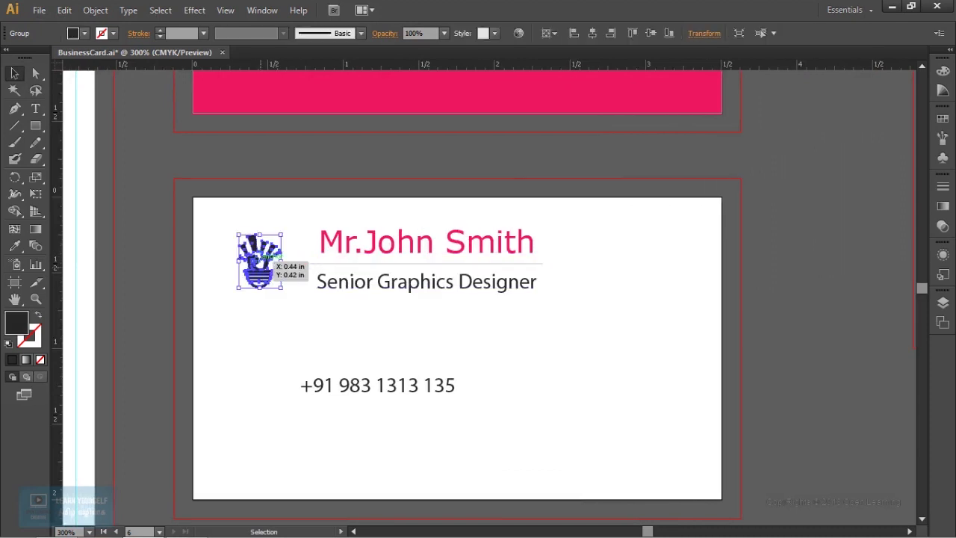
pyautogui.moveTo(265, 258); pyautogui.dragTo(639, 254)
pyautogui.click(805, 355)
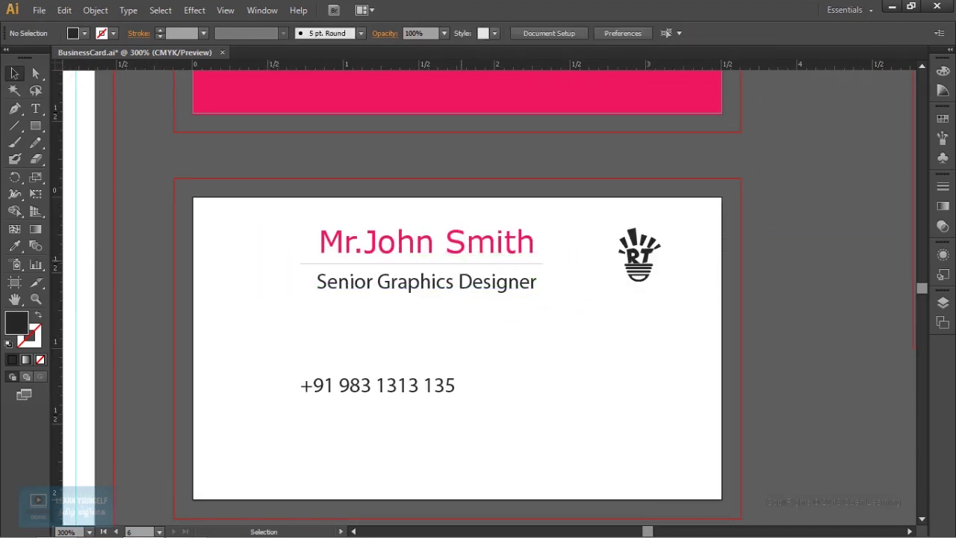
# Shift the name and title block left, aligning it to the left edge and nudging it back
pyautogui.click(427, 316)
pyautogui.moveTo(427, 316); pyautogui.dragTo(359, 325)
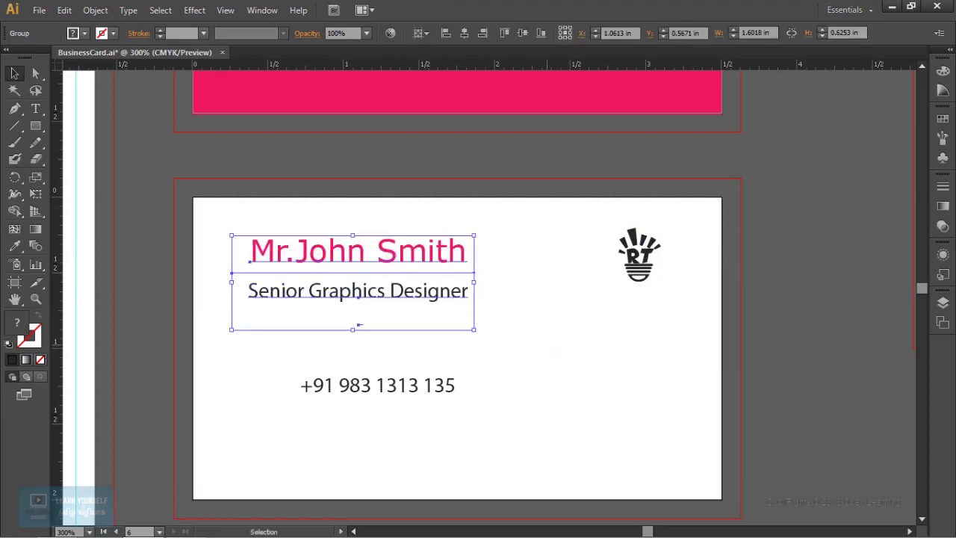
pyautogui.click(450, 34)
pyautogui.moveTo(338, 265); pyautogui.dragTo(376, 265)
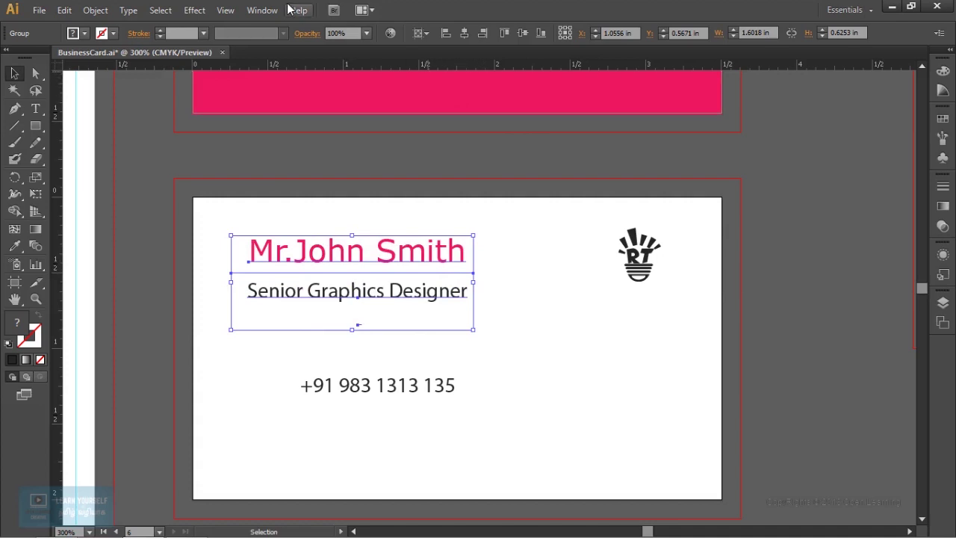
pyautogui.click(262, 11)
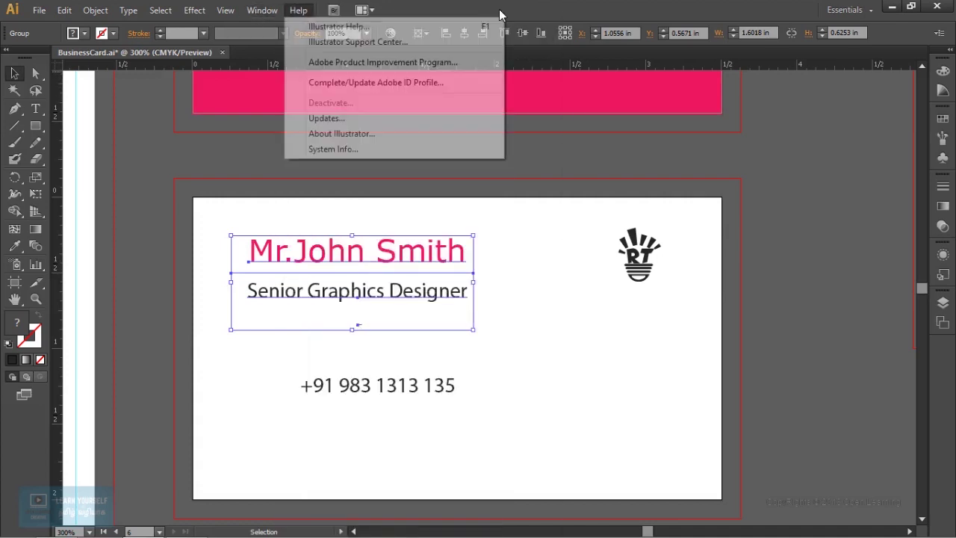
pyautogui.click(523, 10)
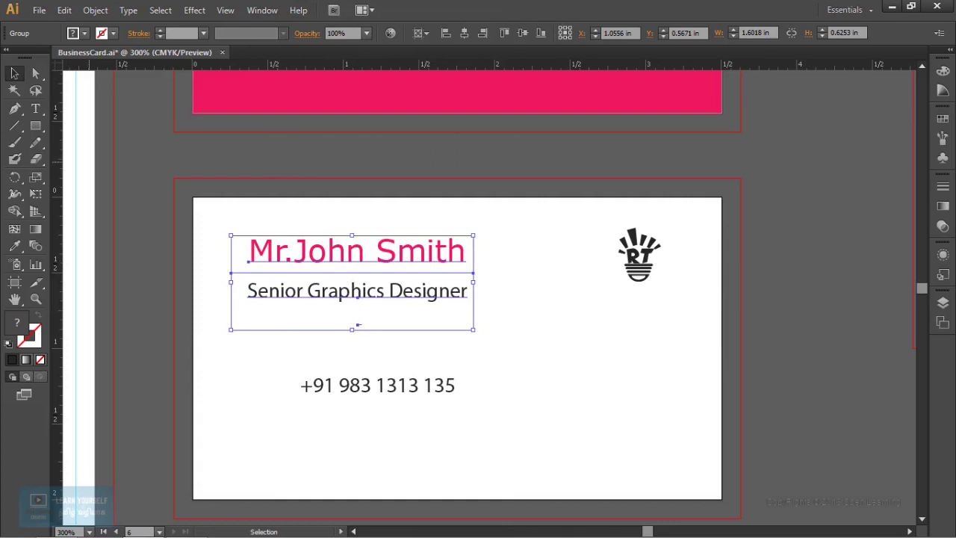
pyautogui.press('t')
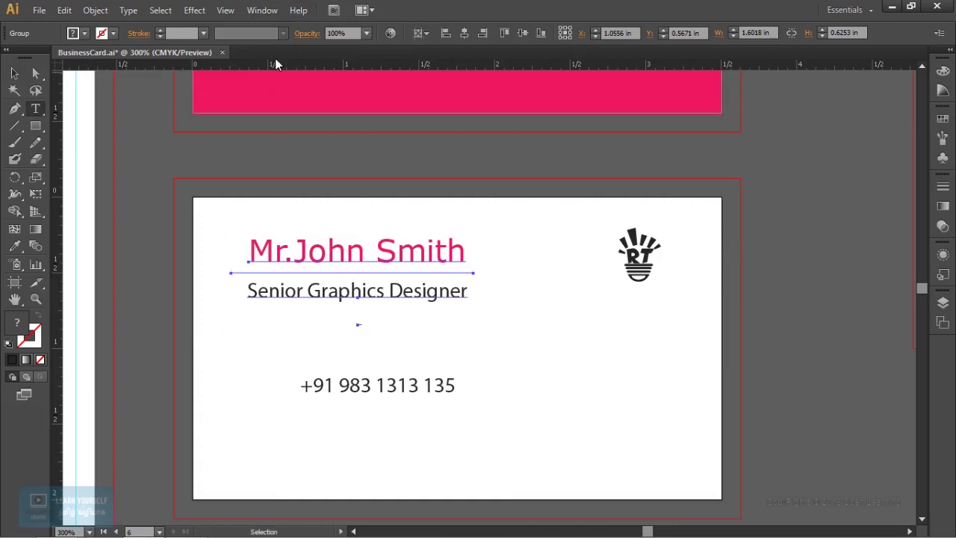
# Inside the group, drag Mr.John Smith and Senior Graphics Designer to share one left edge
pyautogui.moveTo(249, 251)
pyautogui.mouseDown()
pyautogui.moveTo(466, 251)
pyautogui.moveTo(428, 251)
pyautogui.mouseUp()
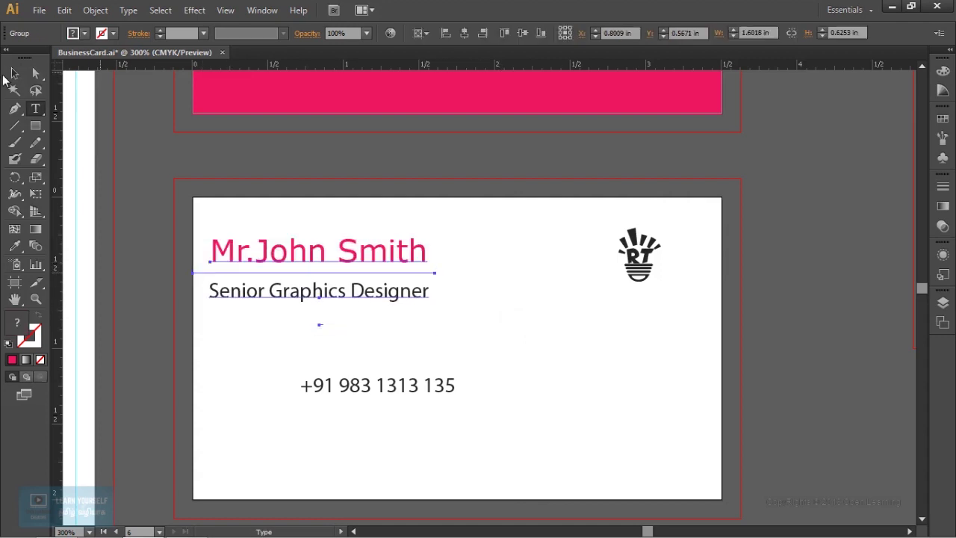
pyautogui.click(15, 74)
pyautogui.moveTo(210, 261); pyautogui.dragTo(253, 265)
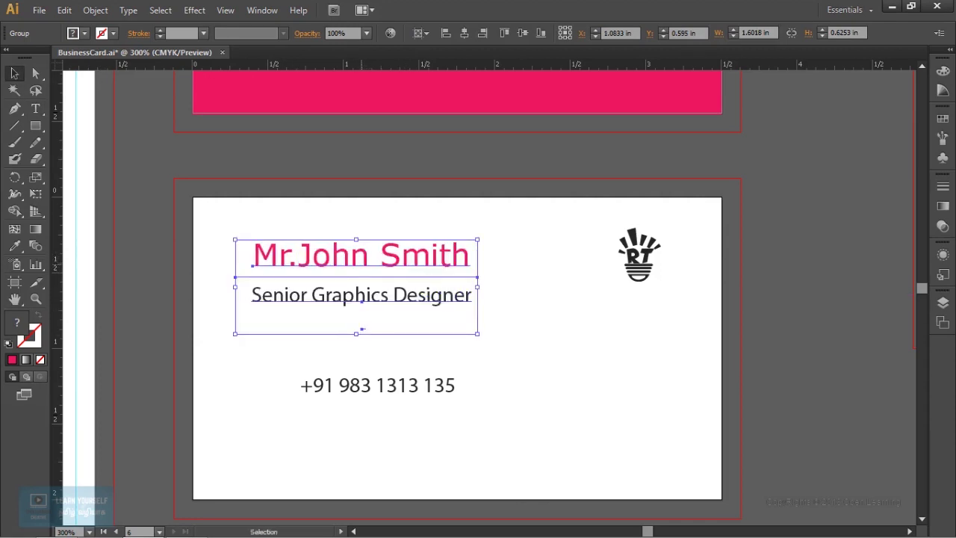
pyautogui.doubleClick(253, 264)
pyautogui.click(253, 265)
pyautogui.moveTo(372, 255); pyautogui.dragTo(354, 256)
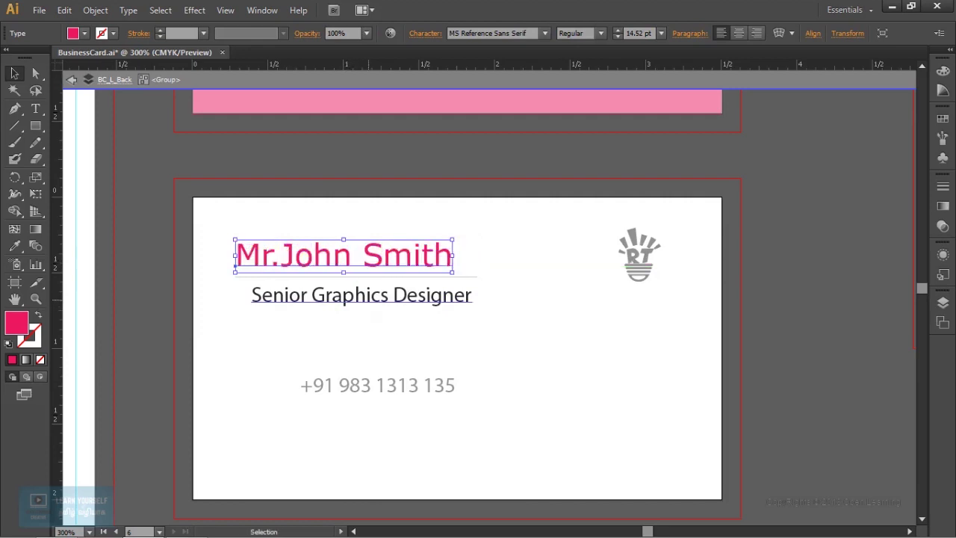
pyautogui.moveTo(378, 295); pyautogui.dragTo(360, 296)
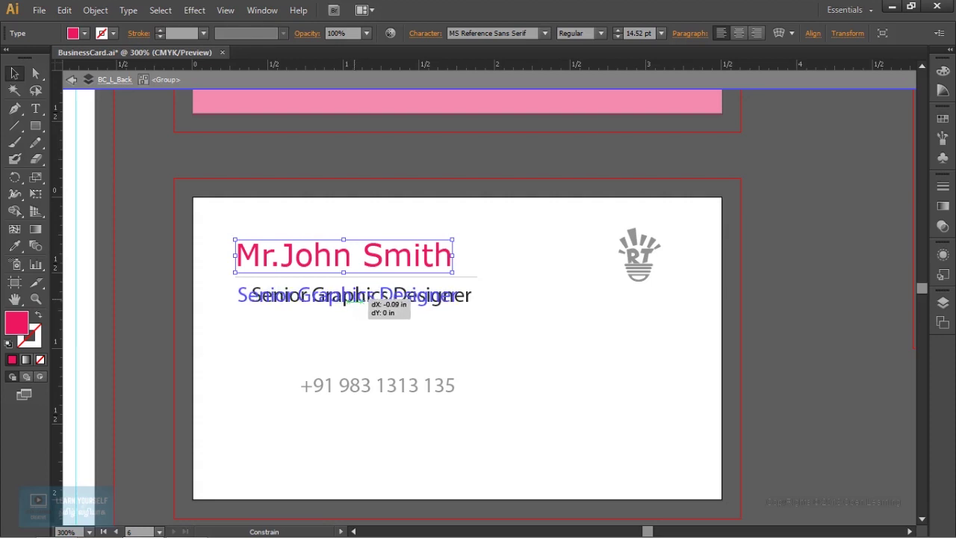
pyautogui.moveTo(364, 300); pyautogui.dragTo(369, 283)
pyautogui.hotkey('ctrl', '+')
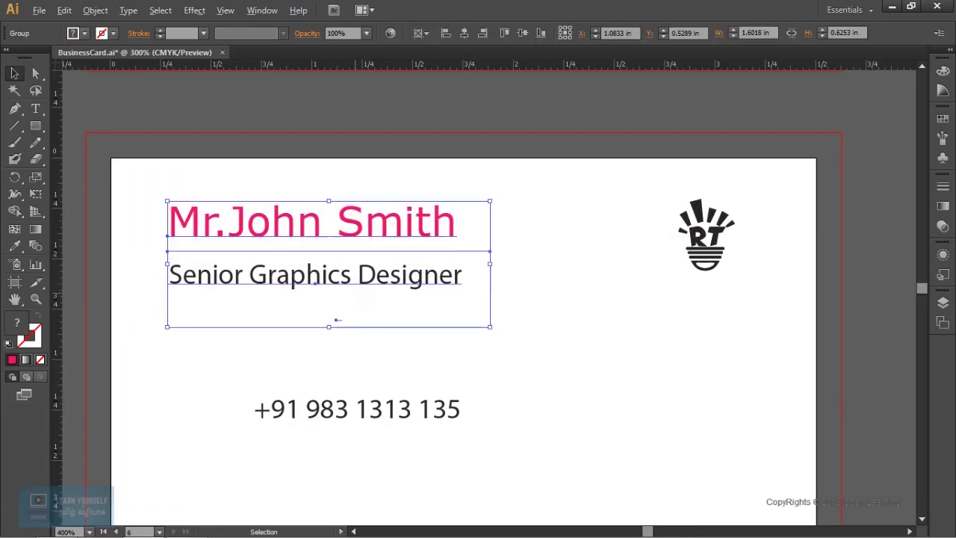
pyautogui.hotkey('ctrl', '-')
pyautogui.hotkey('ctrl', 'shift', 'a')
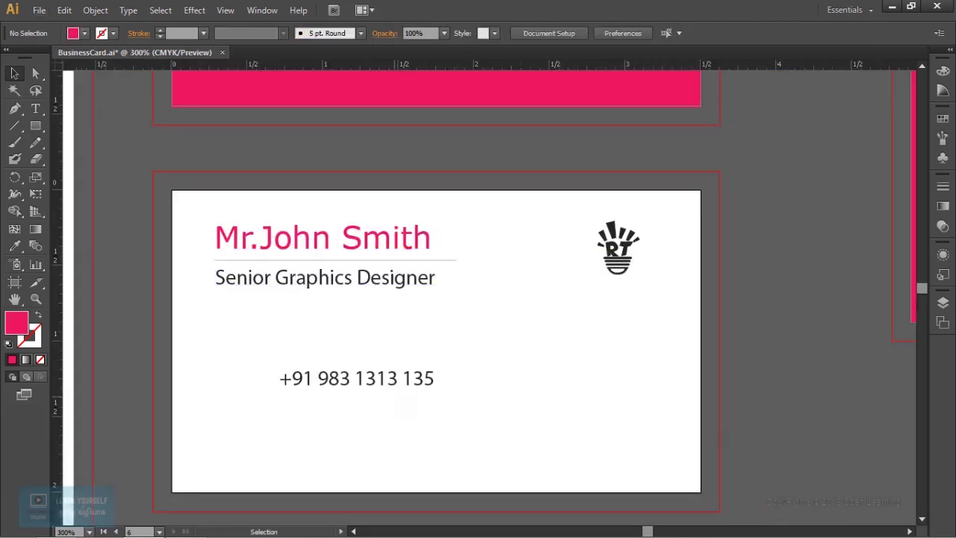
# Move the phone number up beneath the job title
pyautogui.moveTo(404, 381); pyautogui.dragTo(338, 308)
pyautogui.hotkey('ctrl', 'shift', 'a')
pyautogui.hotkey('ctrl', '-')
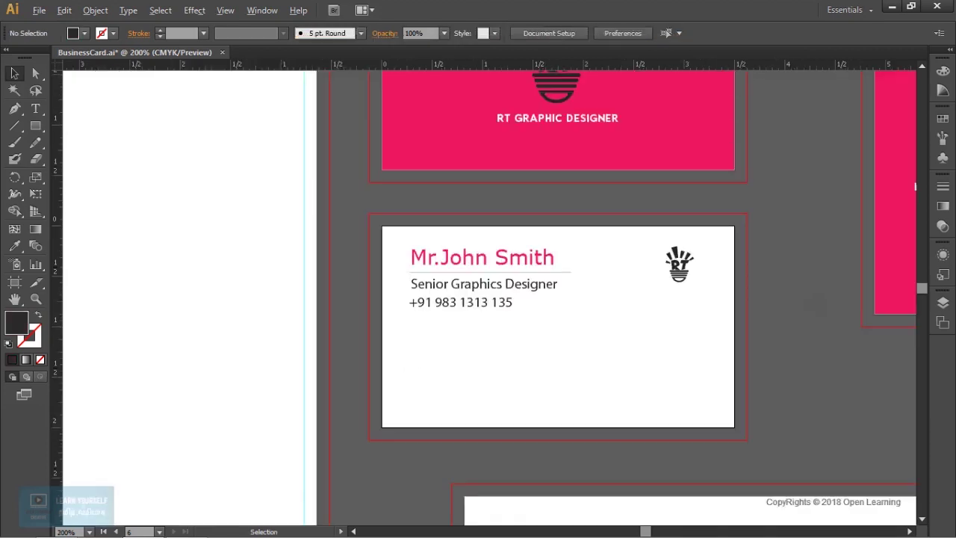
pyautogui.hotkey('ctrl', '-')
pyautogui.hscroll(3, 478, 299)
pyautogui.hotkey('ctrl', '+')
pyautogui.moveTo(523, 299)
pyautogui.mouseDown()
pyautogui.moveTo(414, 318)
pyautogui.moveTo(252, 320)
pyautogui.mouseUp()
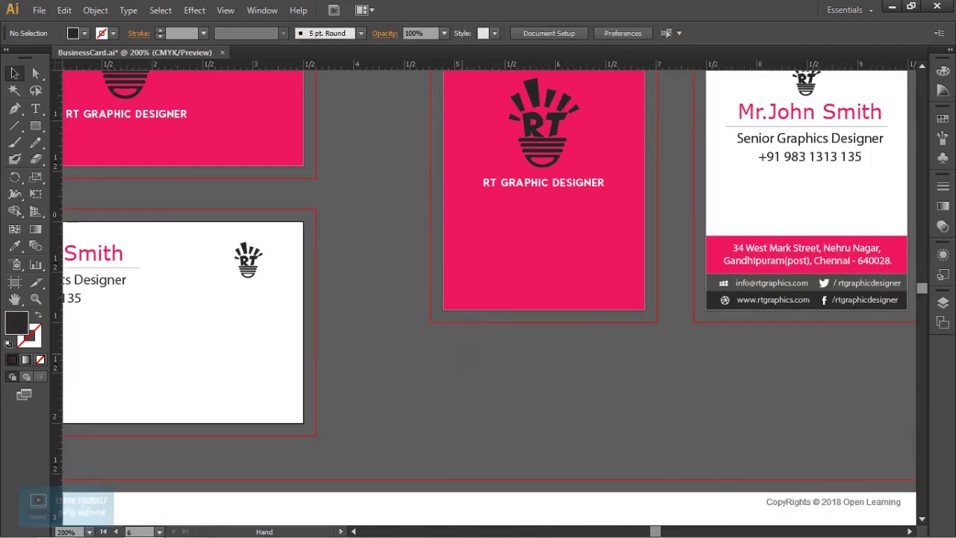
# Paste a copy of the vertical card's pink address band and stretch it edge to edge
pyautogui.click(816, 243)
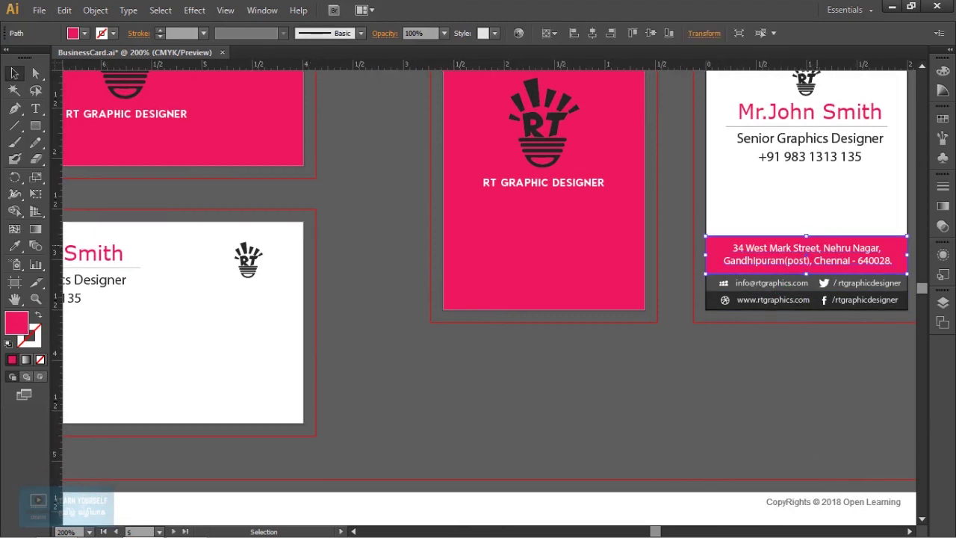
pyautogui.click(269, 377)
pyautogui.hotkey('ctrl', 'v')
pyautogui.moveTo(608, 326)
pyautogui.mouseDown()
pyautogui.moveTo(173, 370)
pyautogui.moveTo(176, 356)
pyautogui.mouseUp()
pyautogui.moveTo(353, 348); pyautogui.dragTo(501, 348)
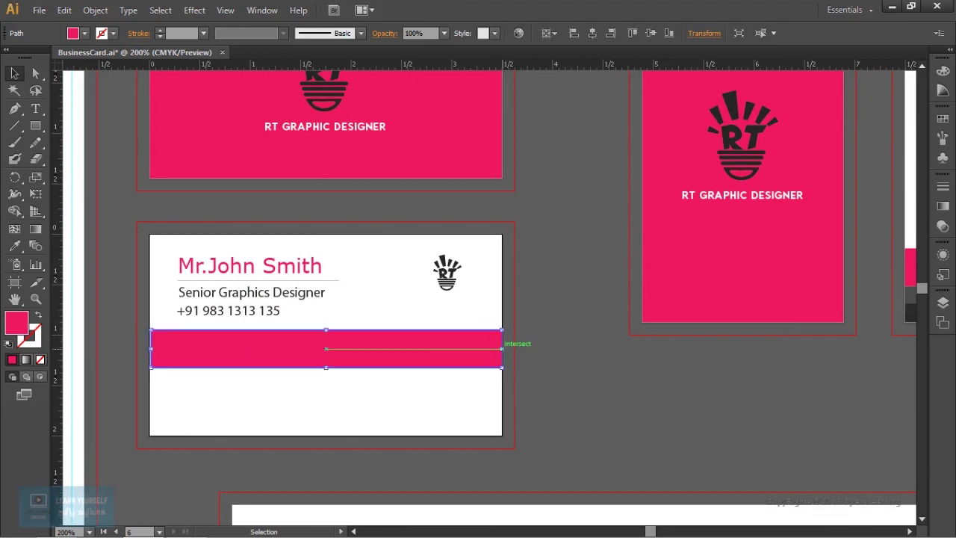
pyautogui.click(454, 358)
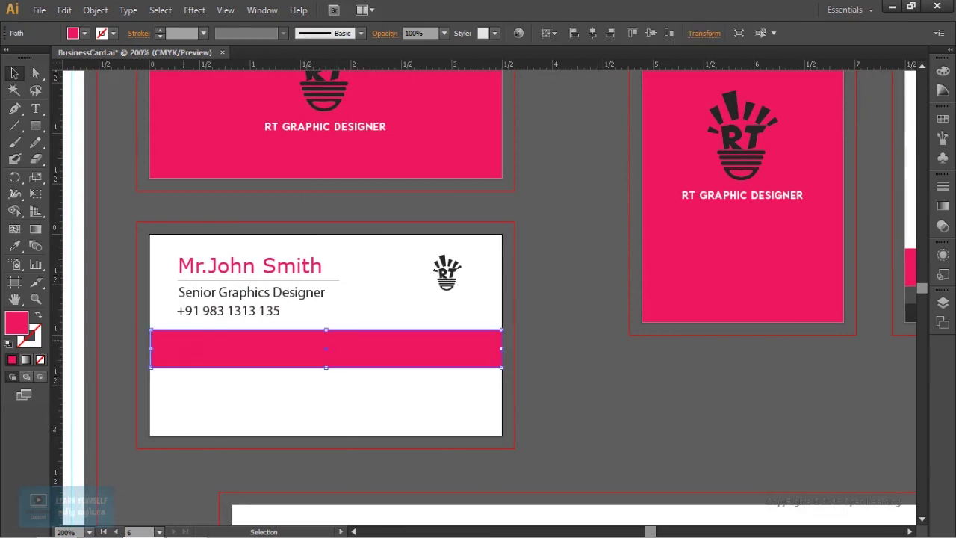
pyautogui.moveTo(152, 348); pyautogui.dragTo(150, 349)
pyautogui.hotkey('ctrl', 'shift', 'a')
pyautogui.moveTo(523, 344); pyautogui.dragTo(257, 315)
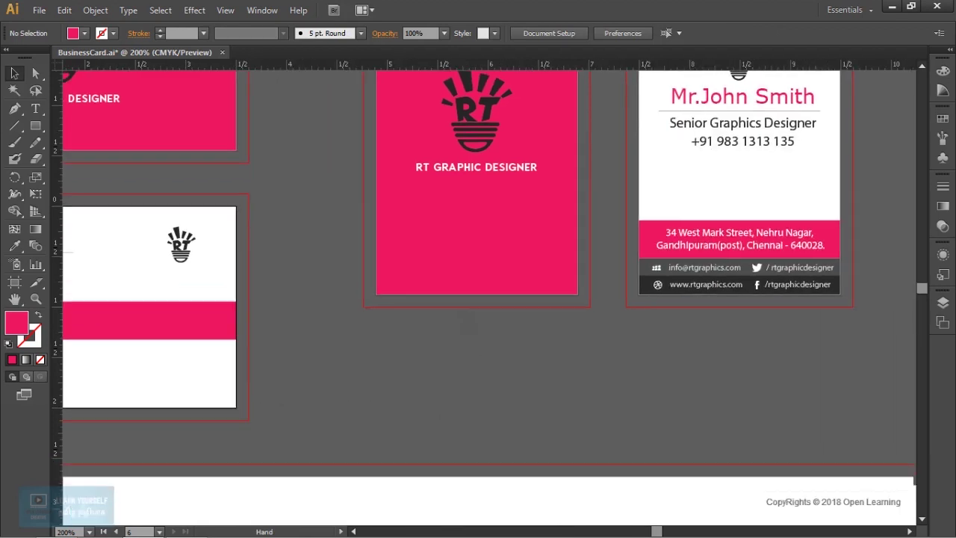
# Paste the email and Twitter contact bar under the pink band, centred horizontally and nudged up
pyautogui.moveTo(467, 321); pyautogui.dragTo(466, 300)
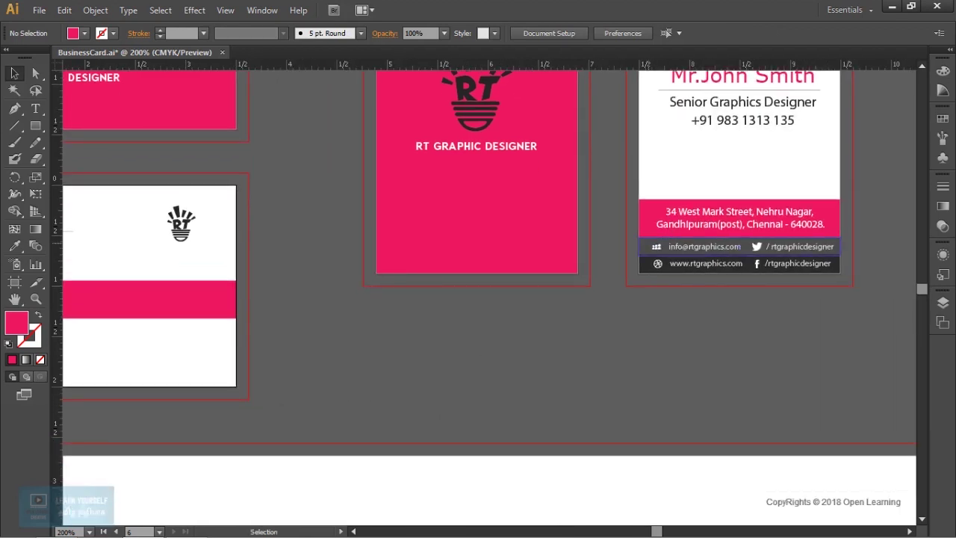
pyautogui.click(739, 246)
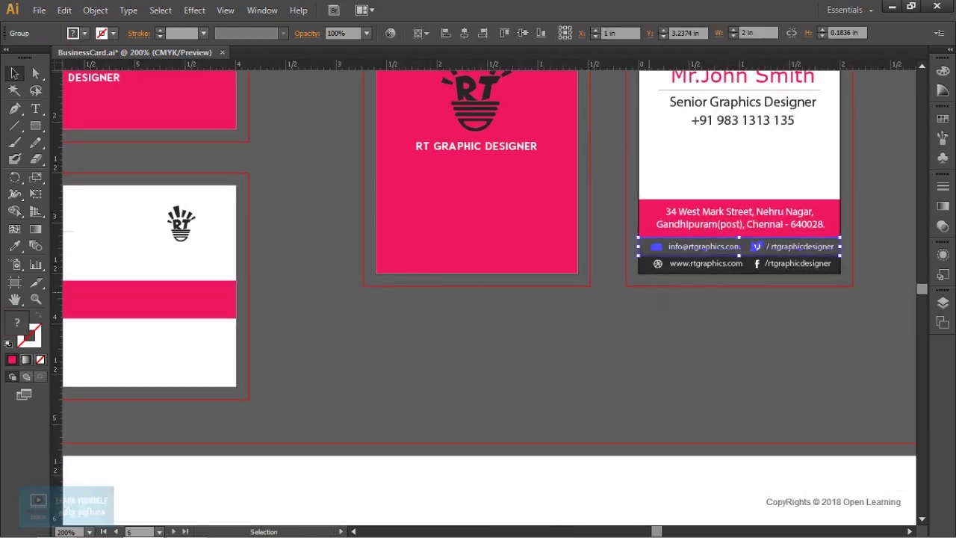
pyautogui.press('a')
pyautogui.press('v')
pyautogui.click(478, 339)
pyautogui.hscroll(-5, 434, 360)
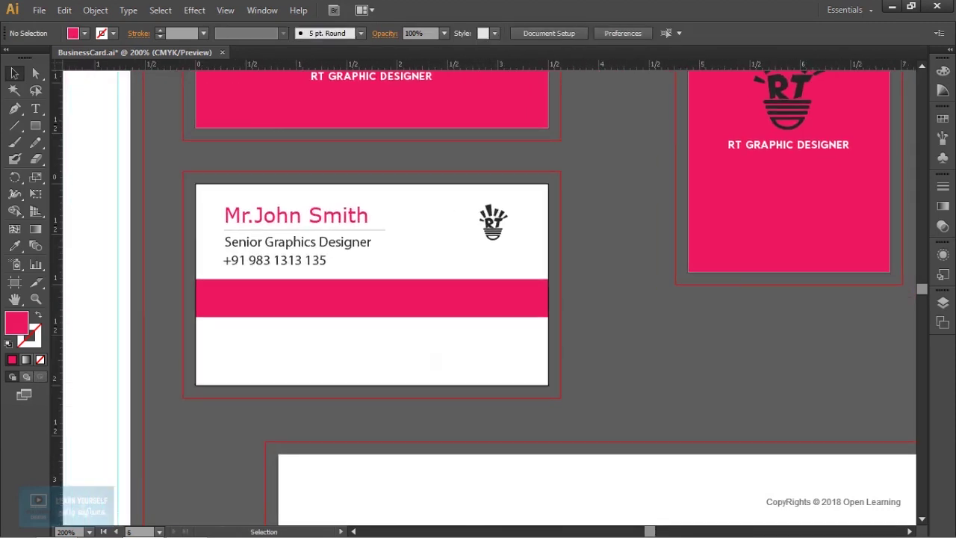
pyautogui.hotkey('ctrl', 'v')
pyautogui.moveTo(496, 295); pyautogui.dragTo(371, 330)
pyautogui.click(465, 37)
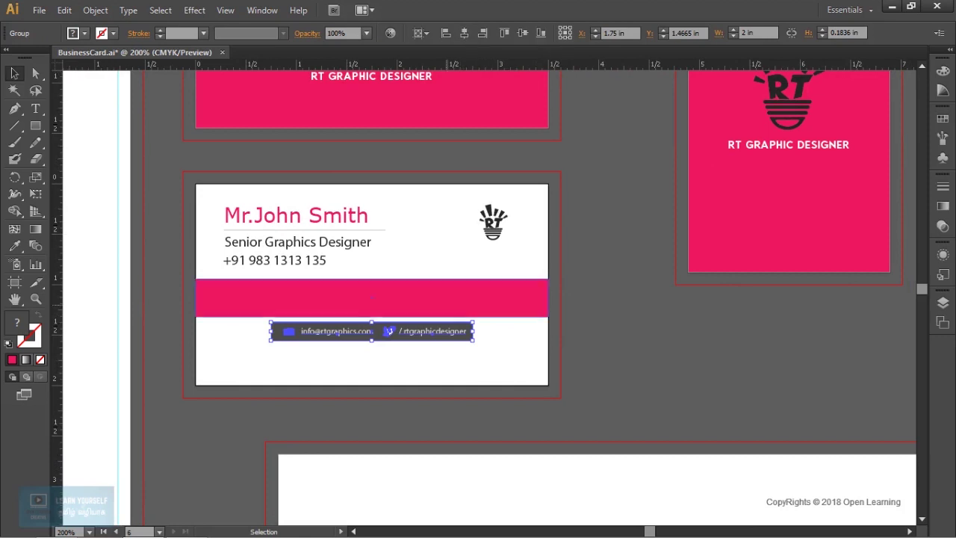
pyautogui.moveTo(372, 330)
pyautogui.mouseDown()
pyautogui.moveTo(372, 321)
pyautogui.moveTo(388, 327)
pyautogui.mouseUp()
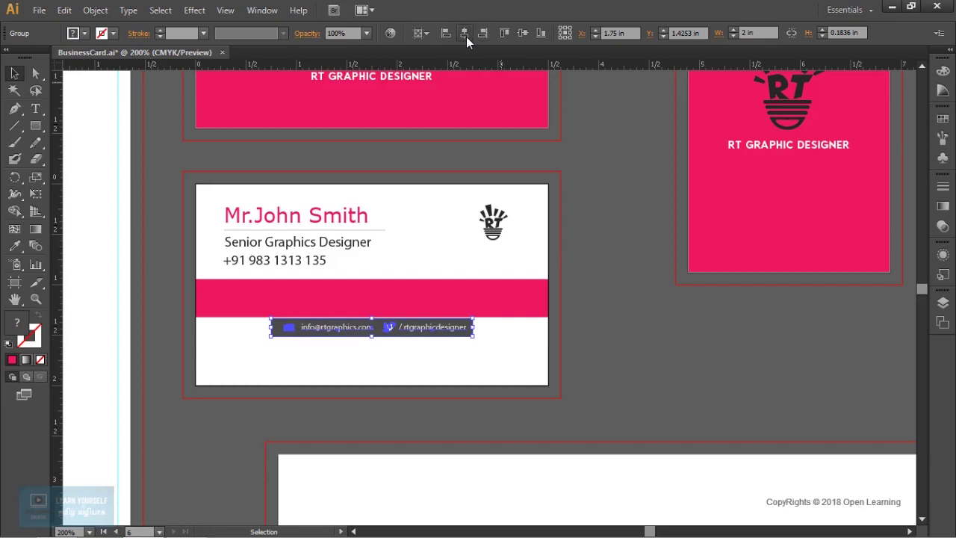
pyautogui.click(584, 373)
pyautogui.scroll(3, 584, 374)
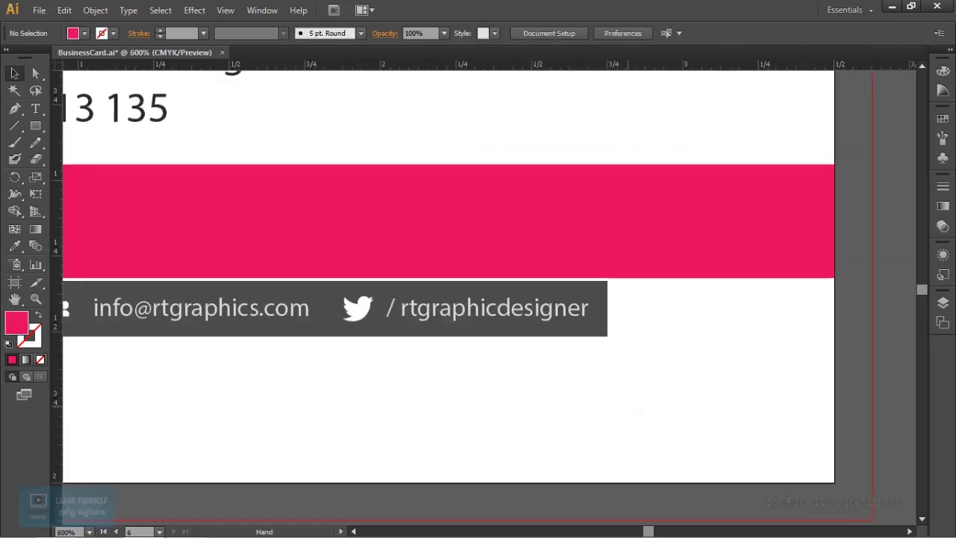
# Inside the contact group, drag the dark bar's right and left edges out to the card edges
pyautogui.doubleClick(358, 308)
pyautogui.scroll(-2, 583, 329)
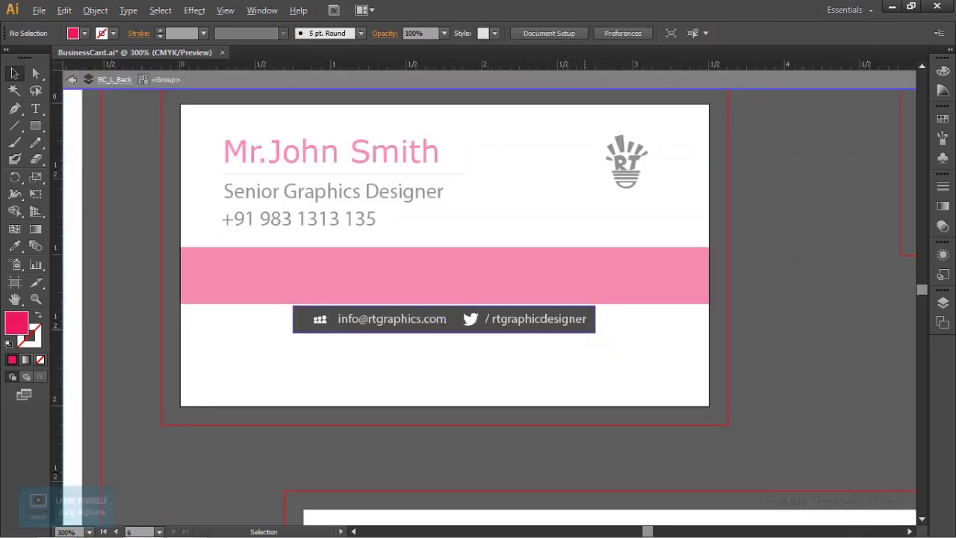
pyautogui.click(590, 323)
pyautogui.moveTo(596, 320); pyautogui.dragTo(709, 319)
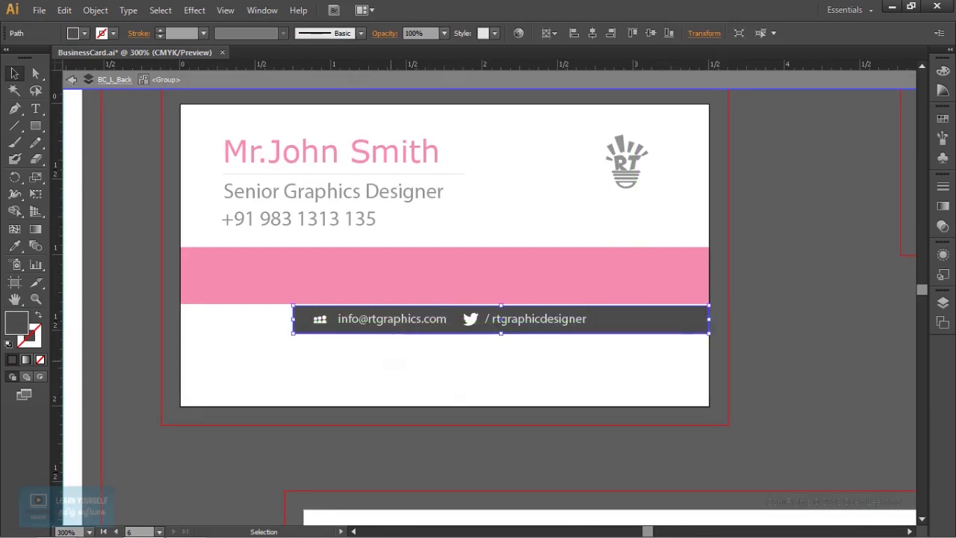
pyautogui.moveTo(292, 318); pyautogui.dragTo(175, 319)
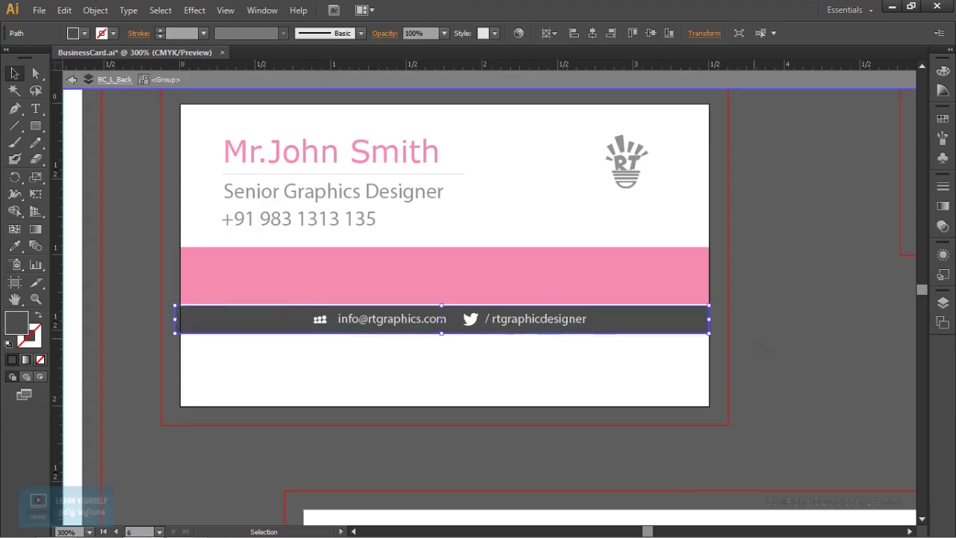
pyautogui.hotkey('ctrl', 'shift', 'a')
pyautogui.press('Escape')
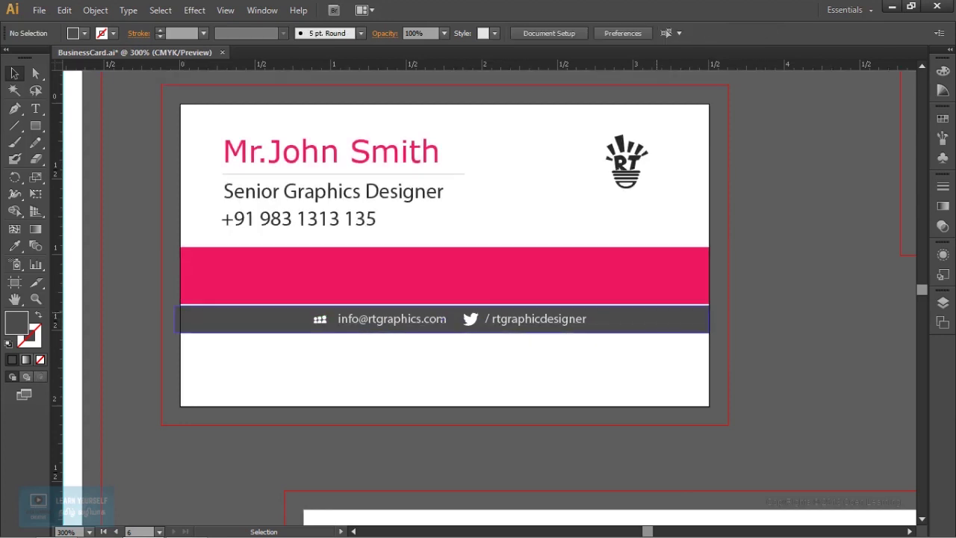
pyautogui.click(441, 318)
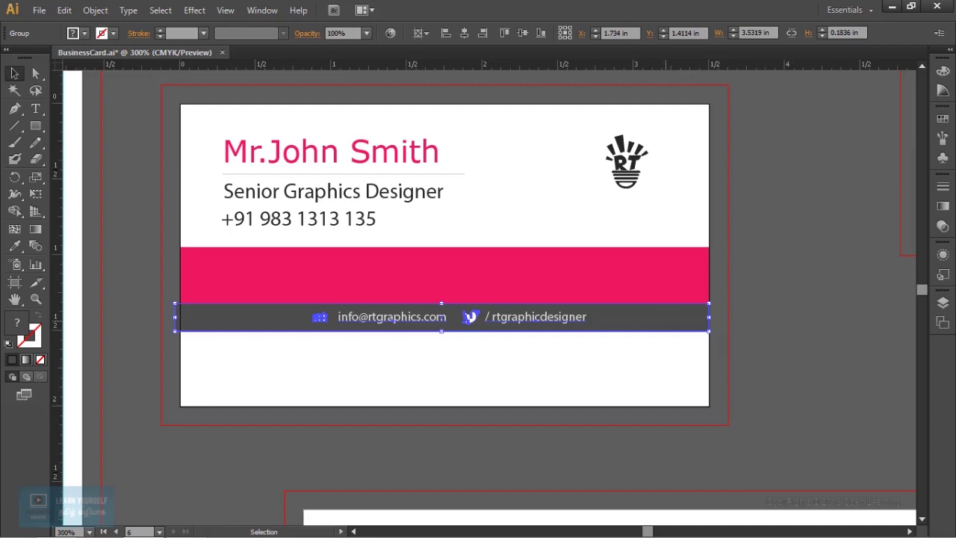
pyautogui.hotkey('ctrl', 'shift', 'a')
pyautogui.hotkey('ctrl', '-')
# Paste the website and Facebook row from the vertical card, centred below the email bar
pyautogui.moveTo(597, 269); pyautogui.dragTo(351, 279)
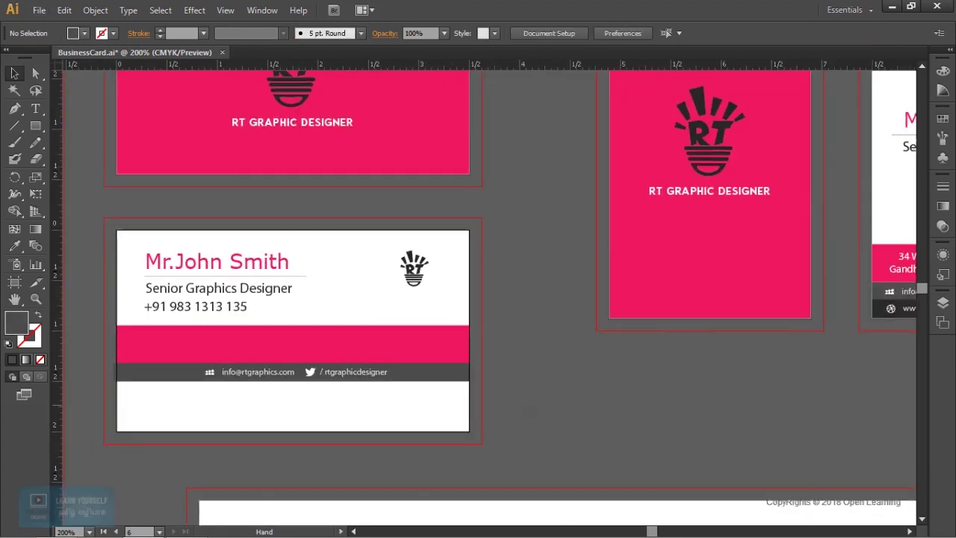
pyautogui.click(891, 309)
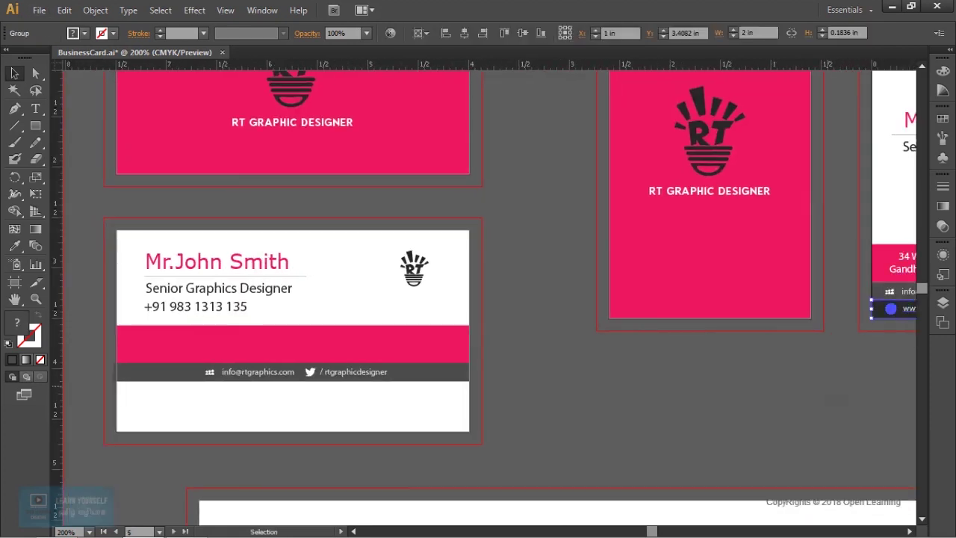
pyautogui.click(400, 420)
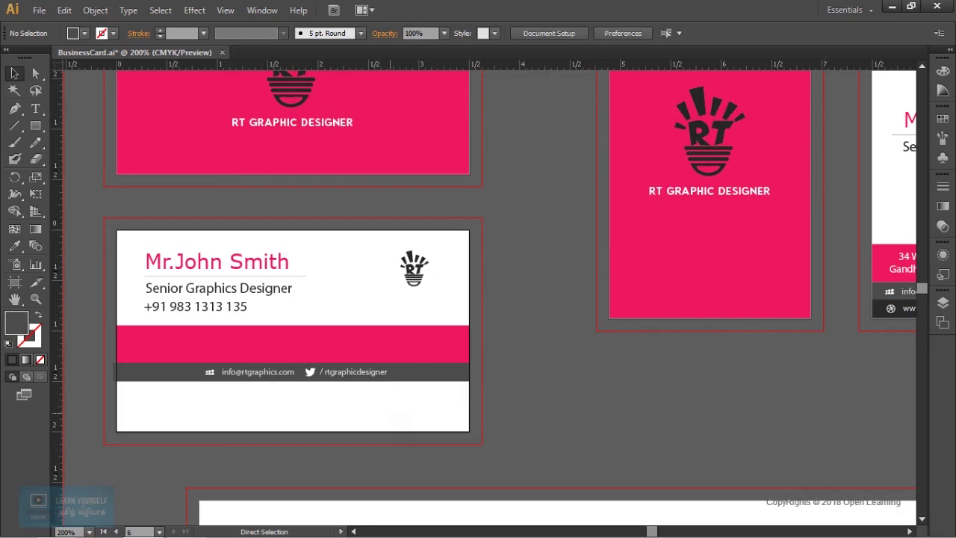
pyautogui.hotkey('ctrl', 'v')
pyautogui.moveTo(534, 292); pyautogui.dragTo(350, 384)
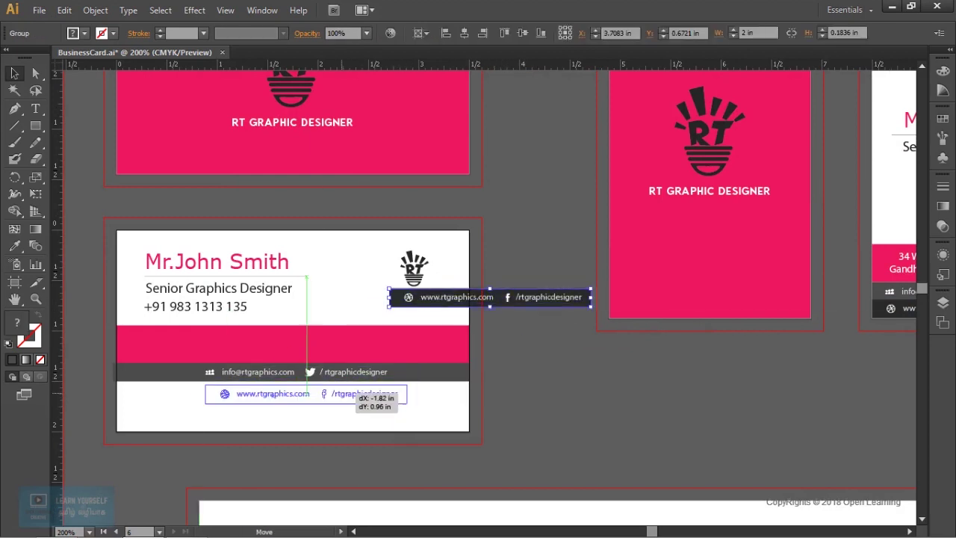
pyautogui.click(464, 33)
pyautogui.click(571, 411)
# Stretch the website row's dark bar to both edges of the horizontal card
pyautogui.hotkey('ctrl', '+')
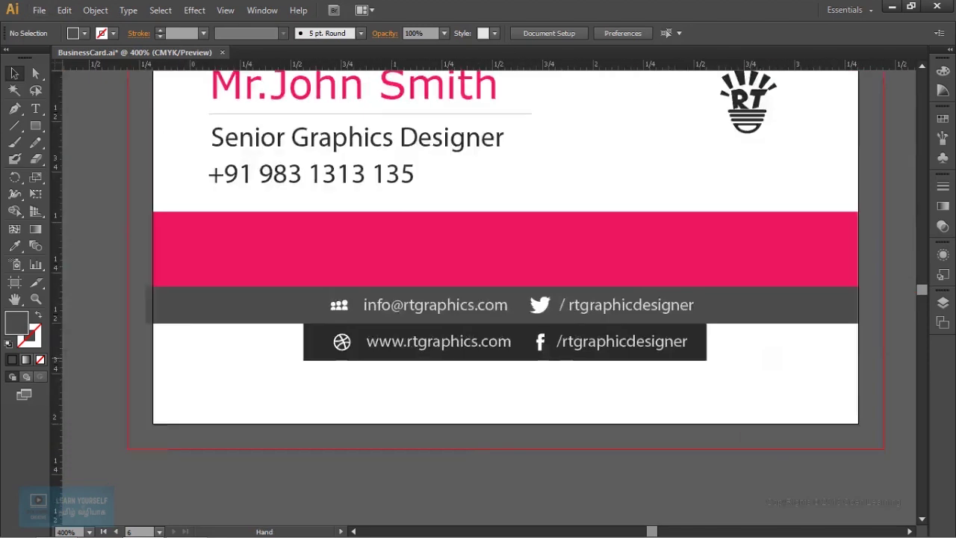
pyautogui.moveTo(603, 327); pyautogui.dragTo(432, 343)
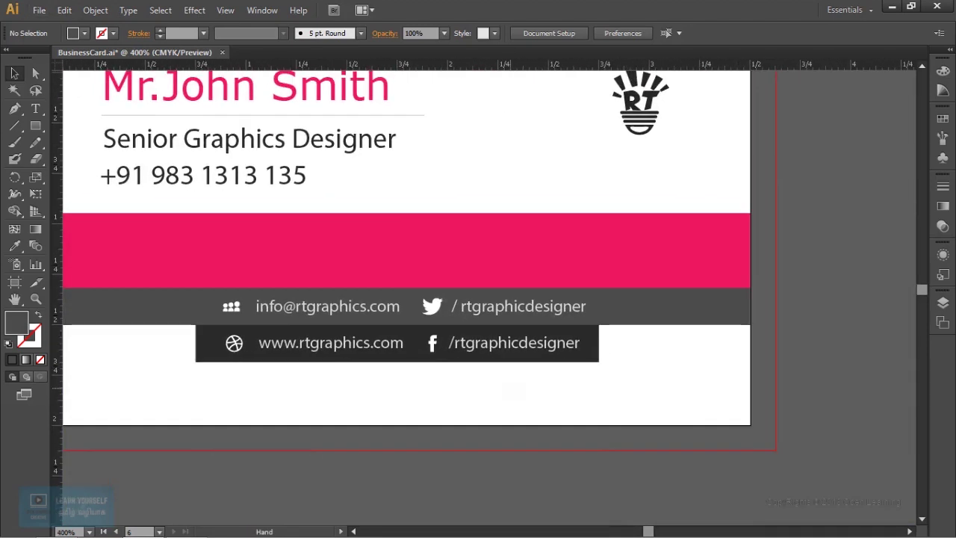
pyautogui.click(431, 343)
pyautogui.doubleClick(432, 343)
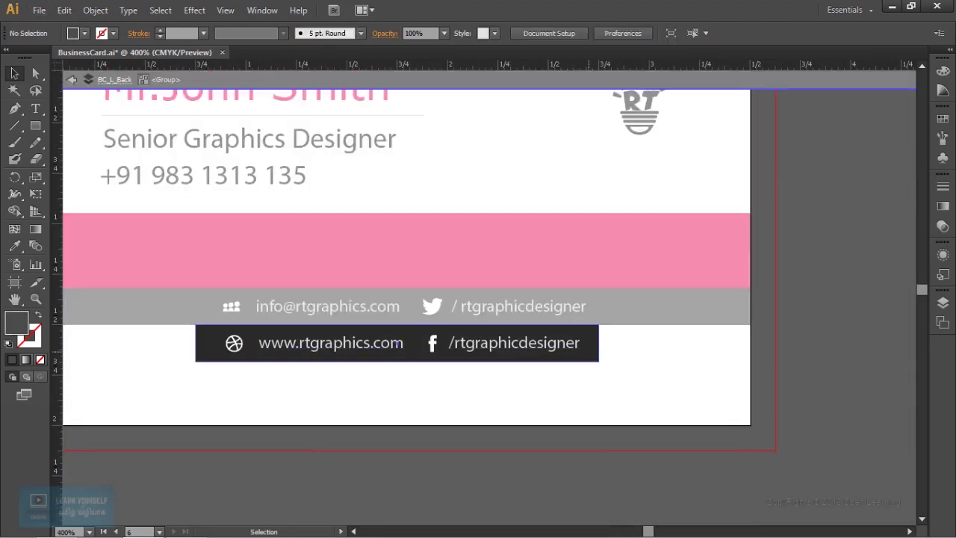
pyautogui.moveTo(600, 343); pyautogui.dragTo(750, 342)
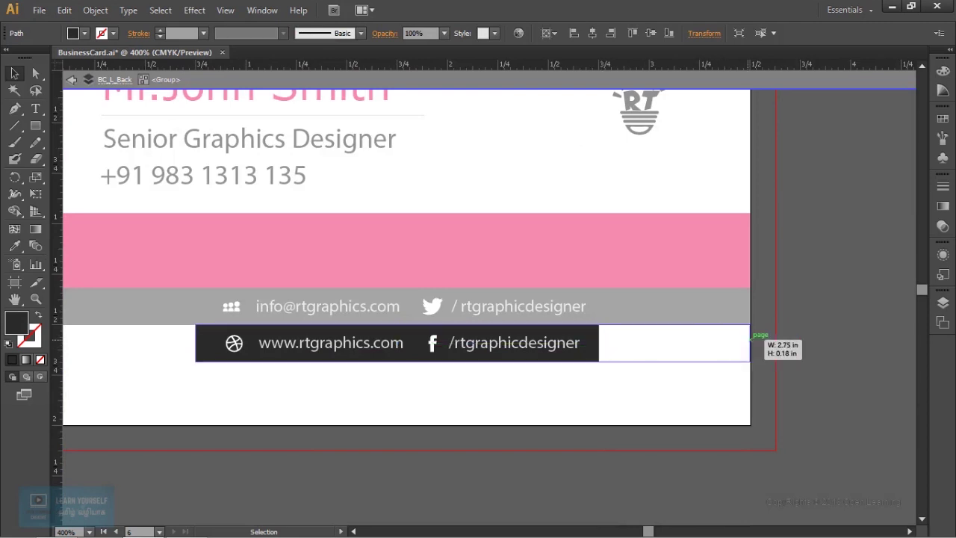
pyautogui.moveTo(252, 356); pyautogui.dragTo(621, 365)
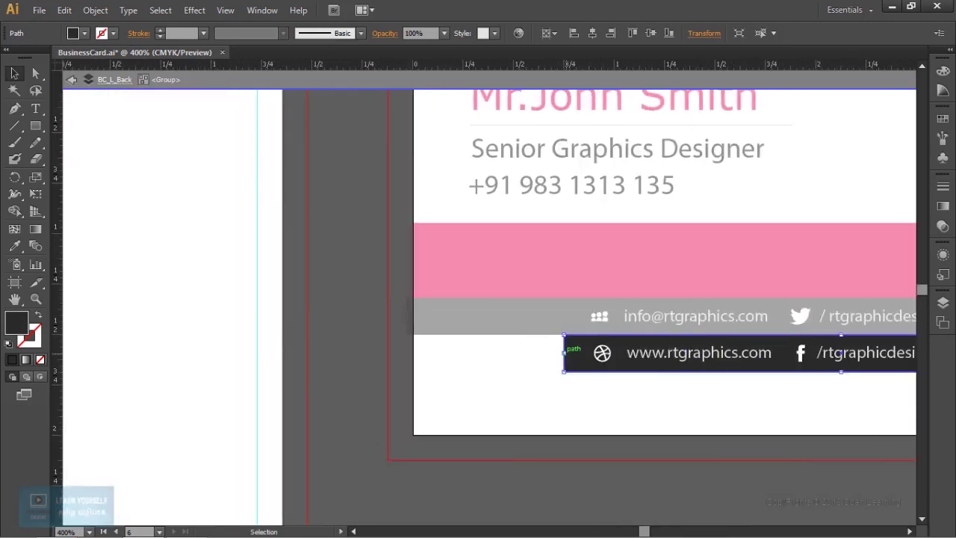
pyautogui.moveTo(564, 352); pyautogui.dragTo(413, 358)
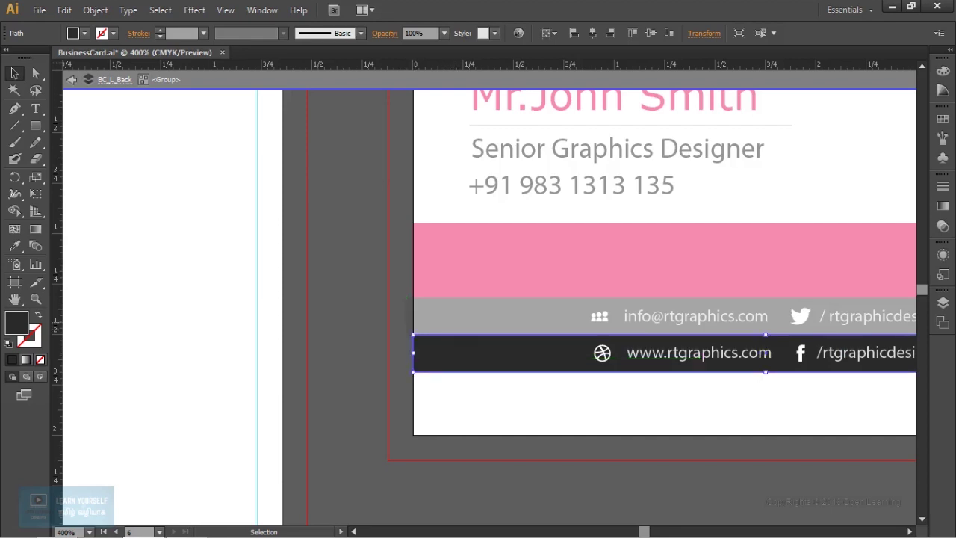
pyautogui.click(416, 318)
pyautogui.moveTo(415, 318); pyautogui.dragTo(413, 316)
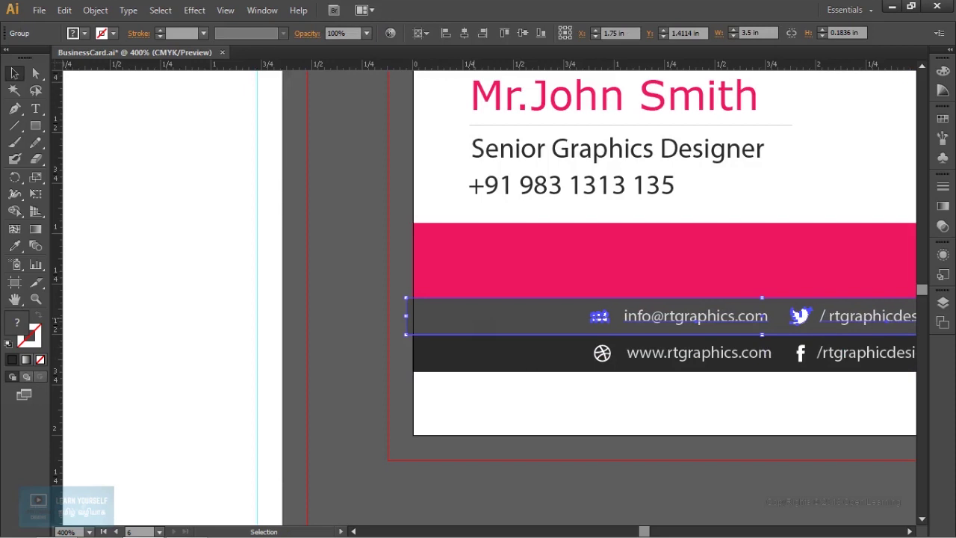
# Align the email bar's left edge with the card edge
pyautogui.doubleClick(763, 317)
pyautogui.click(407, 318)
pyautogui.moveTo(405, 315); pyautogui.dragTo(413, 316)
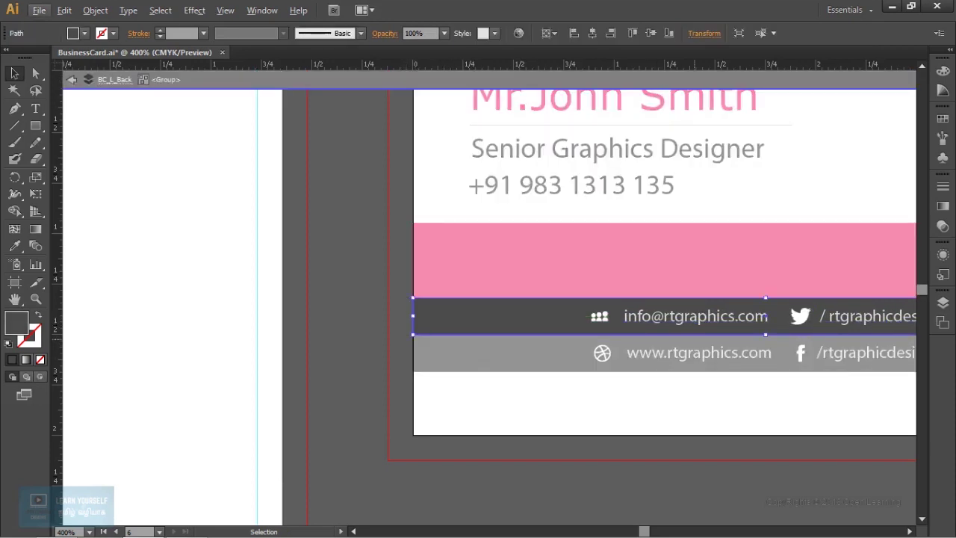
pyautogui.press('Escape')
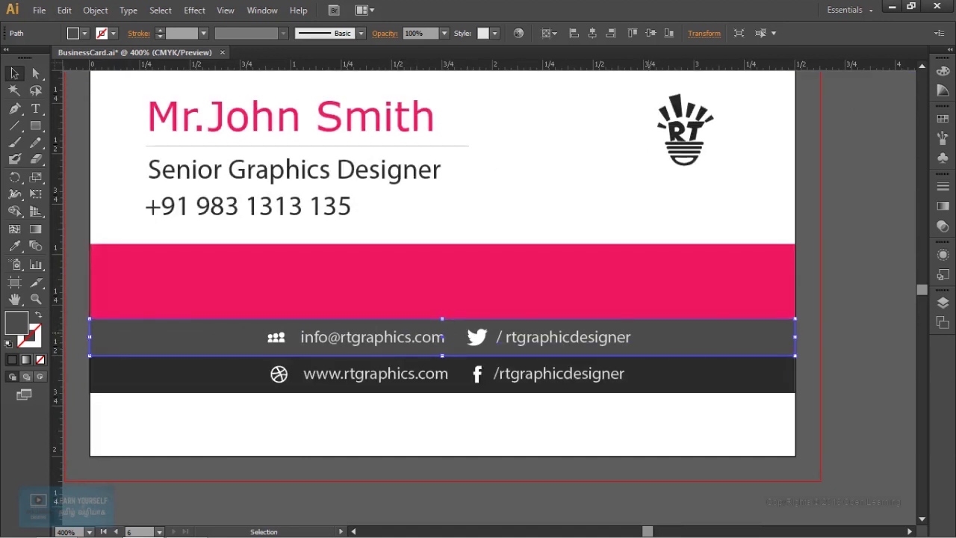
pyautogui.hotkey('ctrl', 'shift', 'a')
pyautogui.hotkey('ctrl', '-')
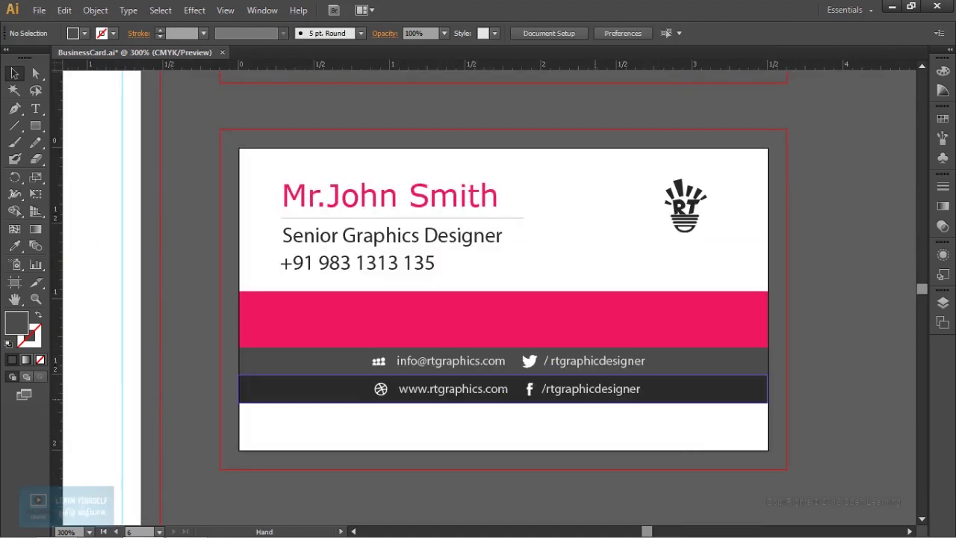
pyautogui.moveTo(672, 298); pyautogui.dragTo(430, 299)
# Copy the address text from the vertical card and paste it onto the pink band
pyautogui.moveTo(822, 224)
pyautogui.mouseDown()
pyautogui.moveTo(428, 302)
pyautogui.moveTo(221, 328)
pyautogui.mouseUp()
pyautogui.click(681, 285)
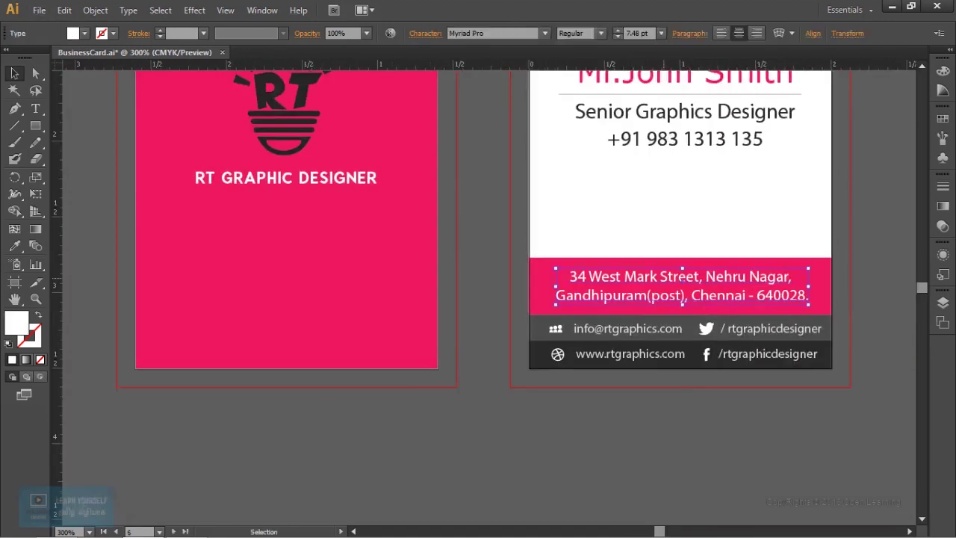
pyautogui.moveTo(224, 411)
pyautogui.mouseDown()
pyautogui.moveTo(728, 133)
pyautogui.moveTo(921, 115)
pyautogui.mouseUp()
pyautogui.click(515, 351)
pyautogui.hotkey('ctrl', 'shift', 'a')
pyautogui.hotkey('ctrl', 'v')
pyautogui.moveTo(562, 294)
pyautogui.mouseDown()
pyautogui.moveTo(557, 310)
pyautogui.moveTo(499, 353)
pyautogui.mouseUp()
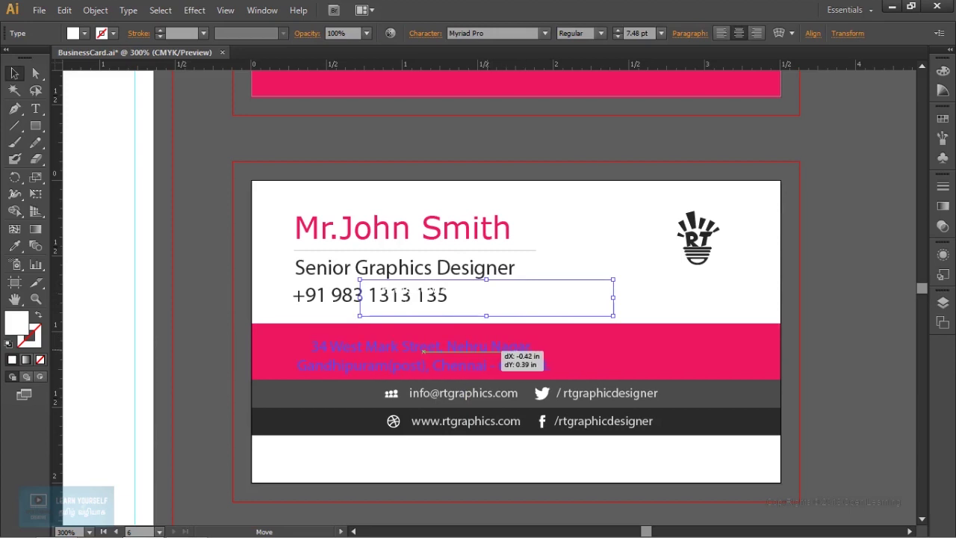
pyautogui.moveTo(424, 351); pyautogui.dragTo(423, 351)
# Merge the address into a single line after 'Nagar' and reposition it on the band
pyautogui.hotkey('ctrl', '+')
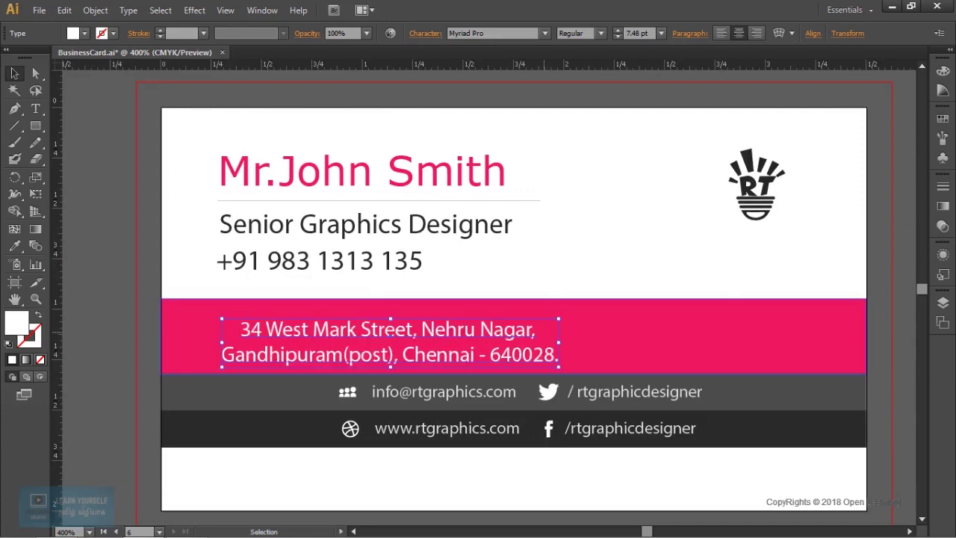
pyautogui.press('t')
pyautogui.click(526, 329)
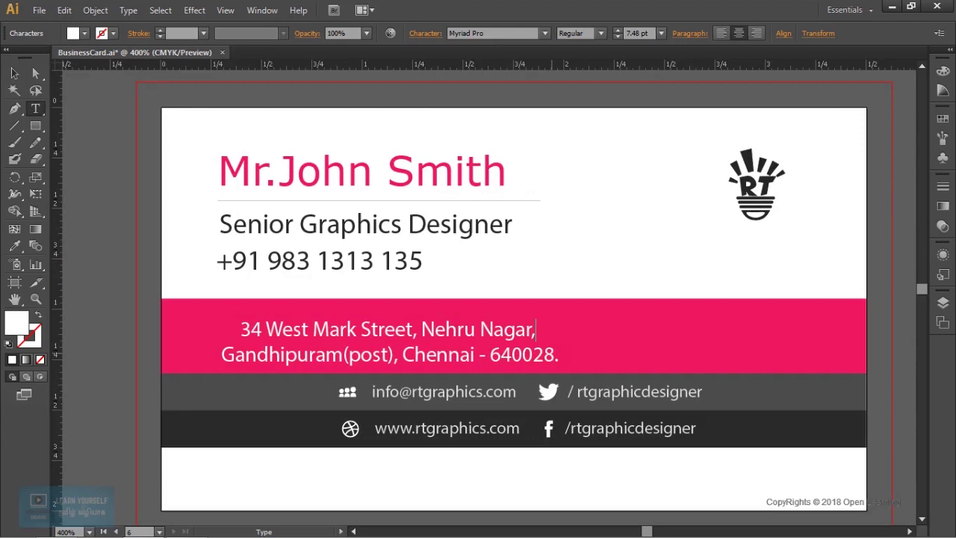
pyautogui.press('BackSpace')
pyautogui.press('Delete')
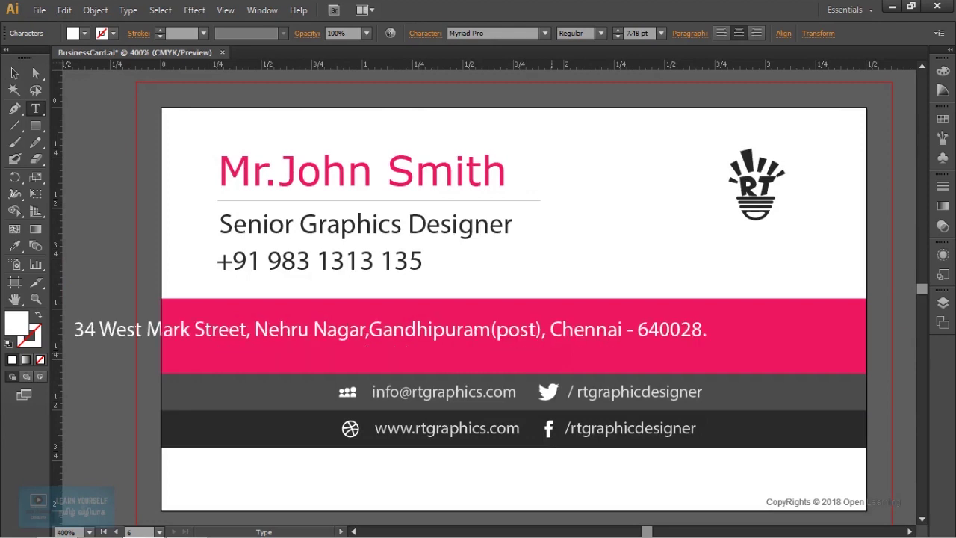
pyautogui.press('Escape')
pyautogui.click(14, 73)
pyautogui.moveTo(389, 329); pyautogui.dragTo(535, 317)
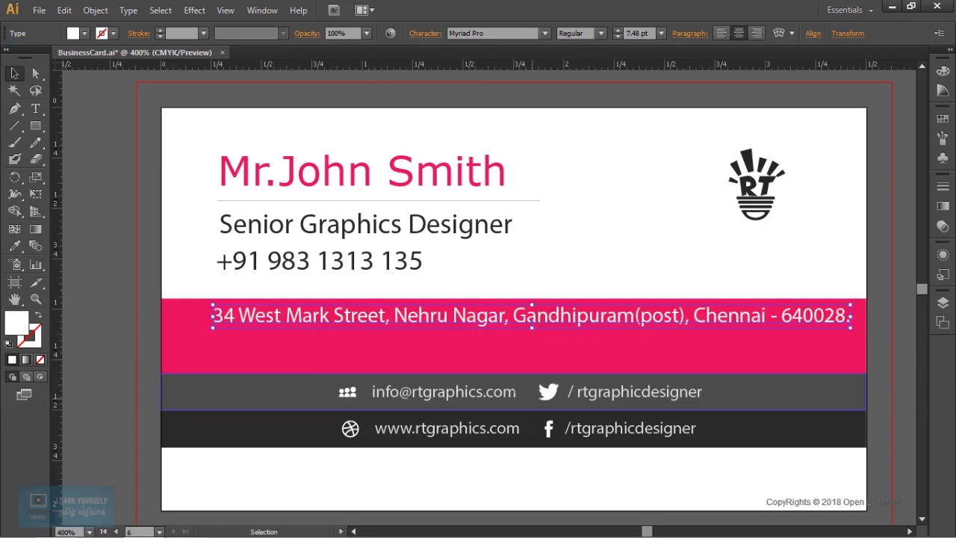
pyautogui.scroll(-1, 526, 399)
pyautogui.scroll(-2, 508, 381)
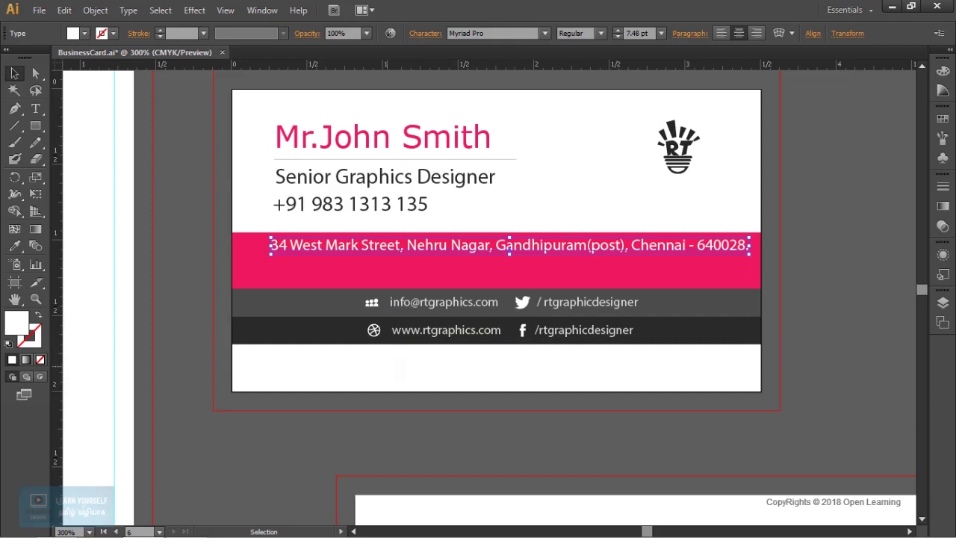
# Trim both ends of the website bar's dark rectangle to fit its text
pyautogui.click(463, 334)
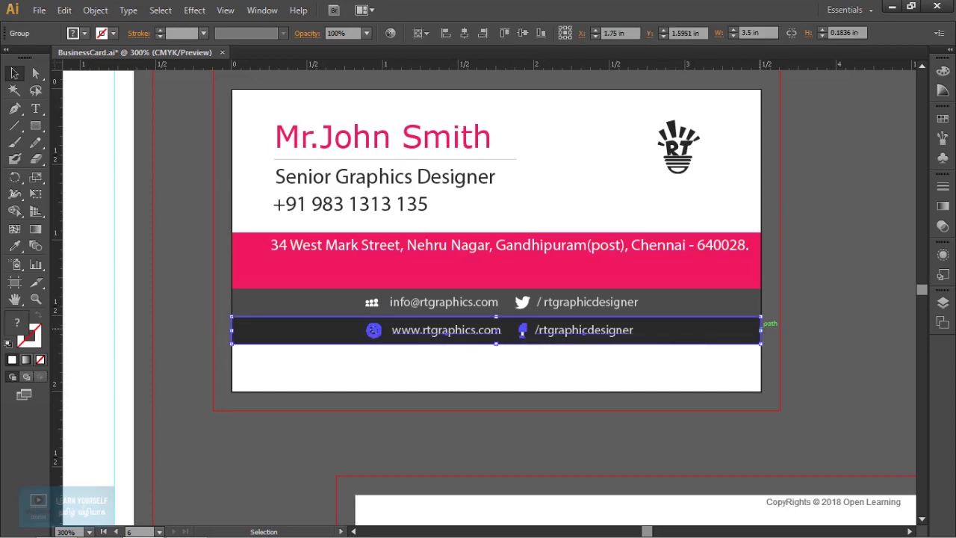
pyautogui.moveTo(760, 329); pyautogui.dragTo(640, 329)
pyautogui.hotkey('ctrl', 'z')
pyautogui.doubleClick(463, 334)
pyautogui.moveTo(760, 329); pyautogui.dragTo(640, 338)
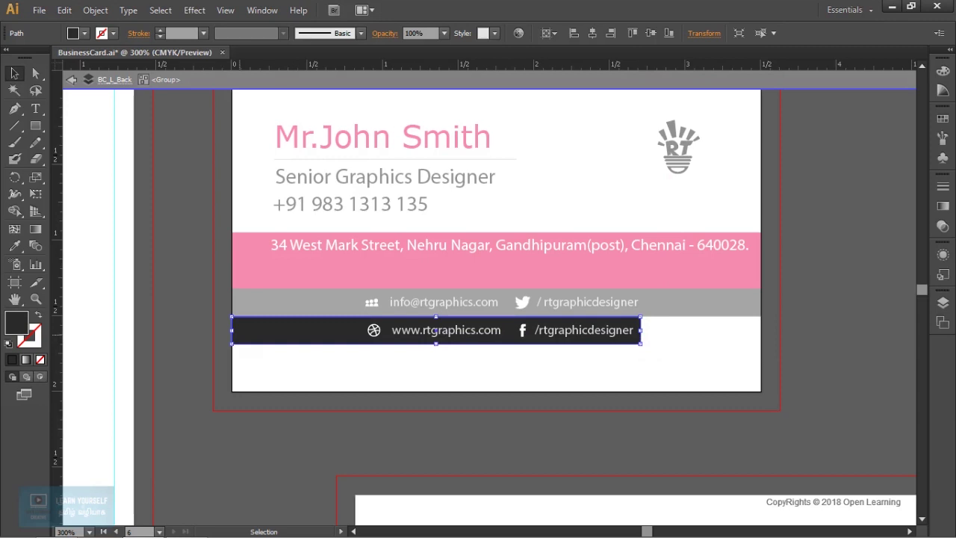
pyautogui.moveTo(232, 330)
pyautogui.mouseDown()
pyautogui.moveTo(370, 332)
pyautogui.moveTo(361, 331)
pyautogui.mouseUp()
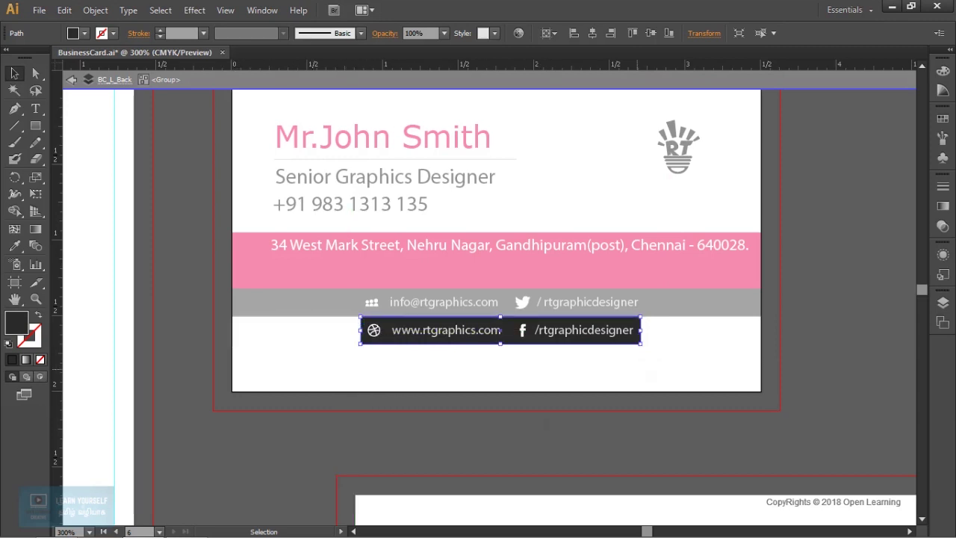
pyautogui.press('Escape')
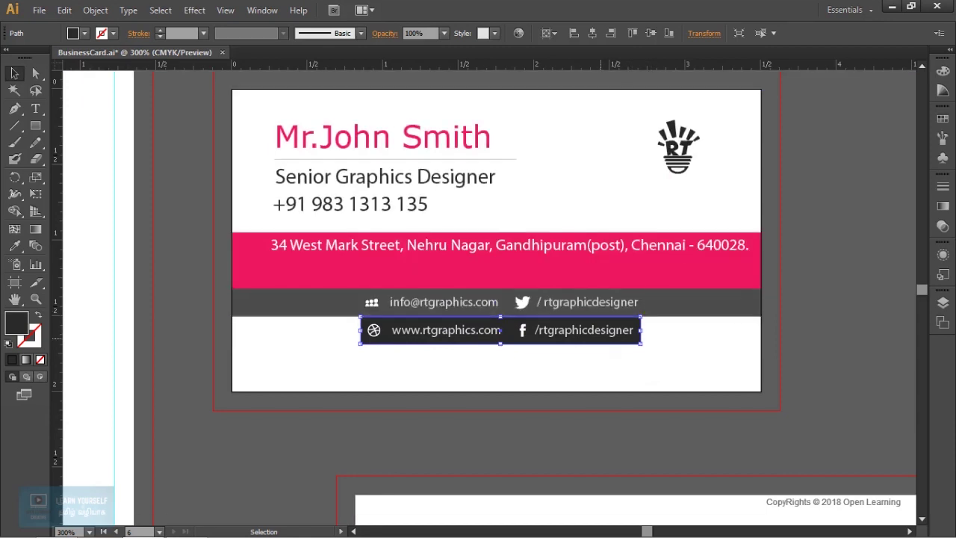
# Move the website and Facebook bar to the card's bottom-right corner
pyautogui.moveTo(603, 330); pyautogui.dragTo(723, 377)
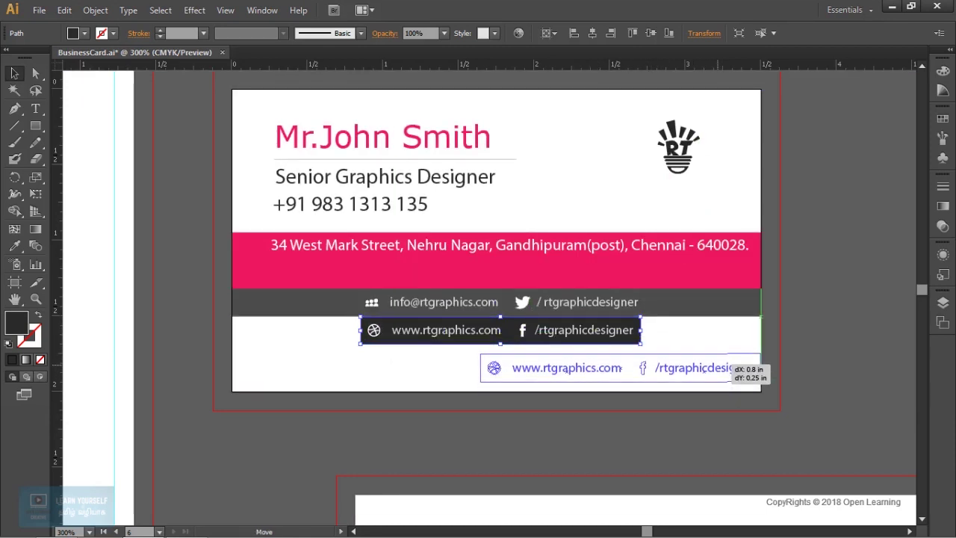
pyautogui.moveTo(722, 378); pyautogui.dragTo(723, 366)
pyautogui.hotkey('ctrl', 'shift', 'a')
pyautogui.click(449, 302)
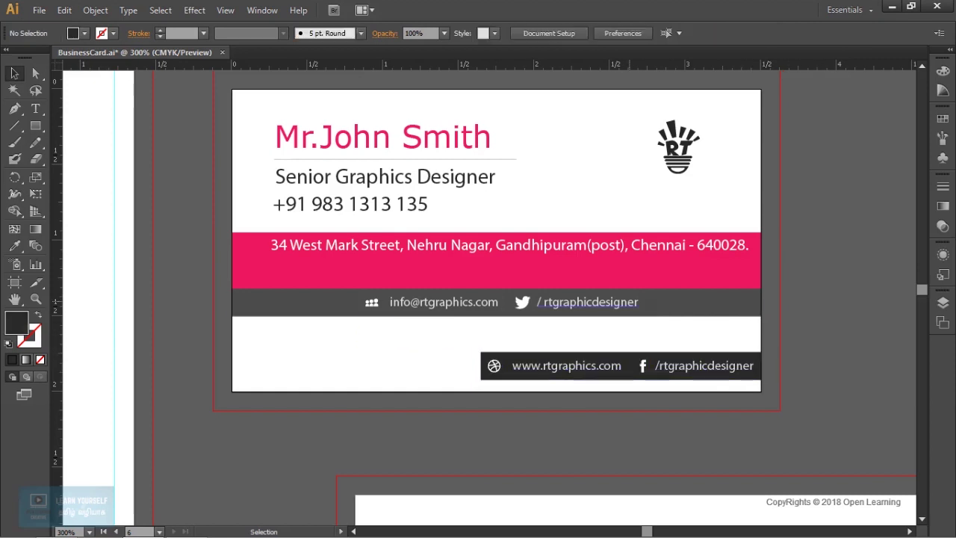
# Trim both ends of the email bar's dark rectangle to fit its content
pyautogui.doubleClick(498, 303)
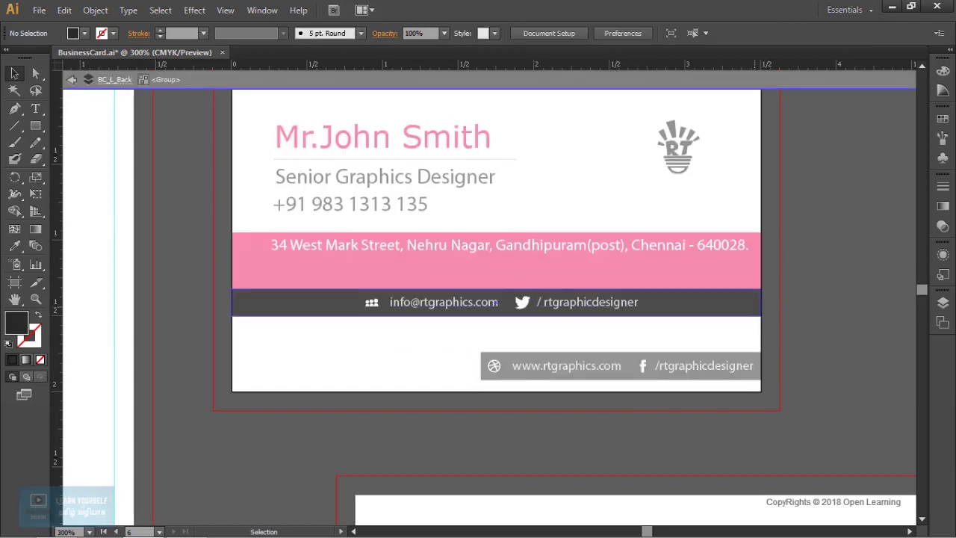
pyautogui.click(498, 303)
pyautogui.moveTo(760, 302); pyautogui.dragTo(646, 314)
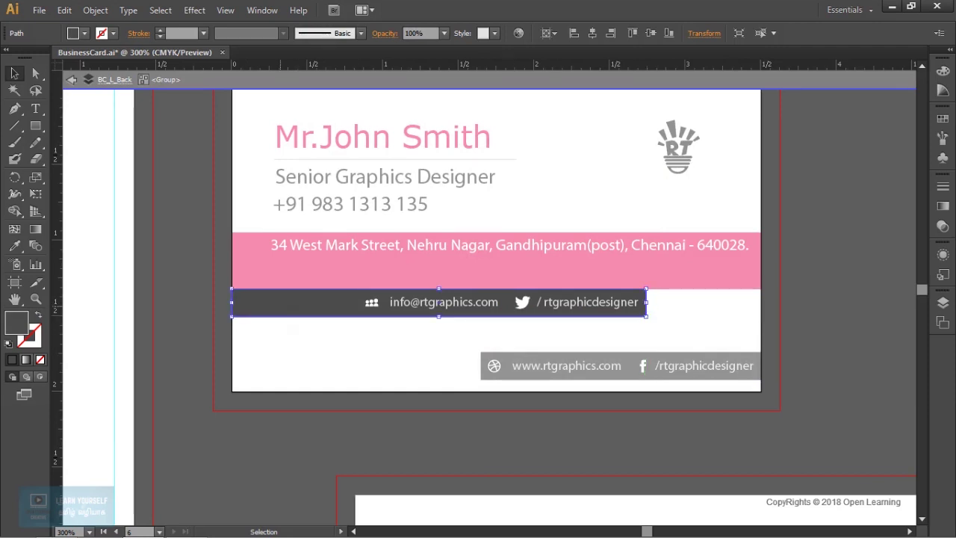
pyautogui.moveTo(232, 303); pyautogui.dragTo(355, 303)
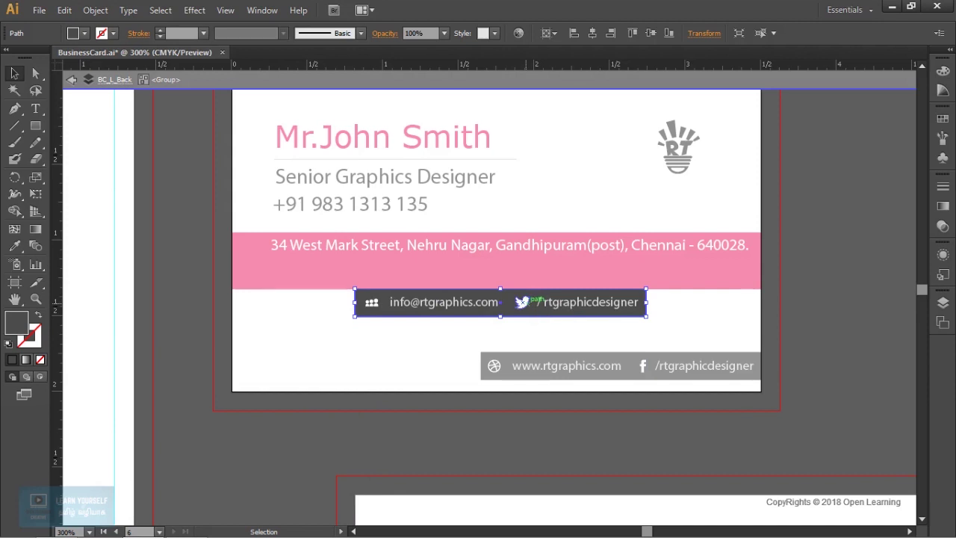
# Move the whole email and Twitter group to the card's bottom-left
pyautogui.moveTo(499, 302); pyautogui.dragTo(351, 368)
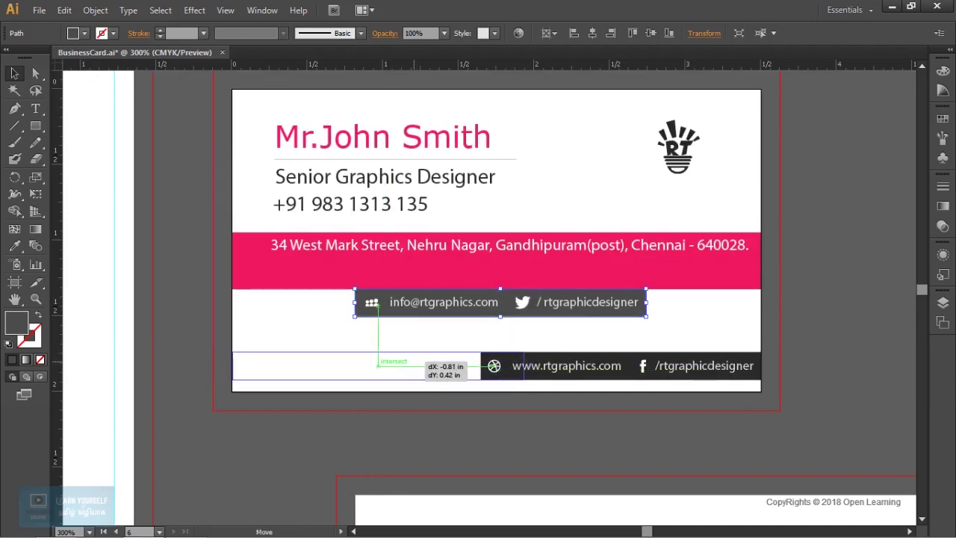
pyautogui.moveTo(351, 367); pyautogui.dragTo(373, 366)
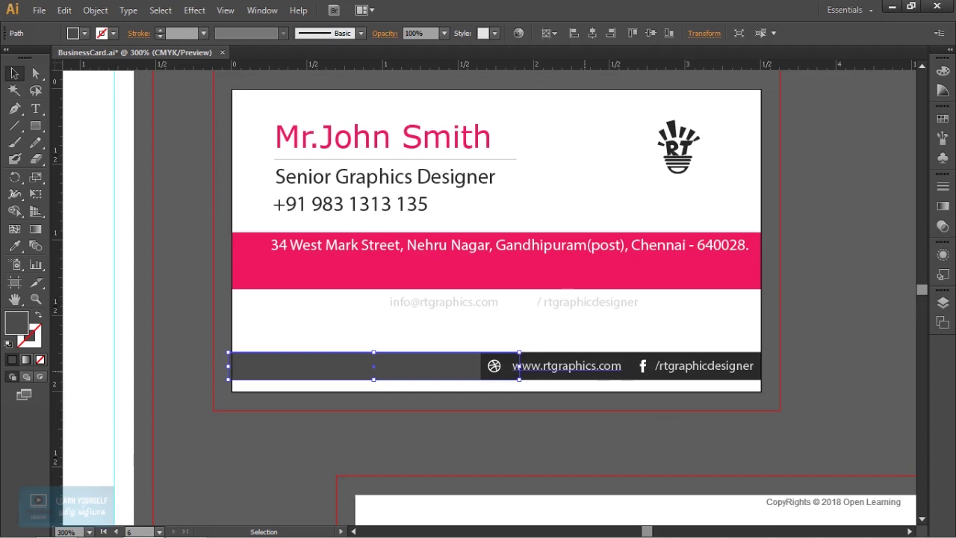
pyautogui.hotkey('ctrl', 'z')
pyautogui.hotkey('ctrl', 'shift', 'a')
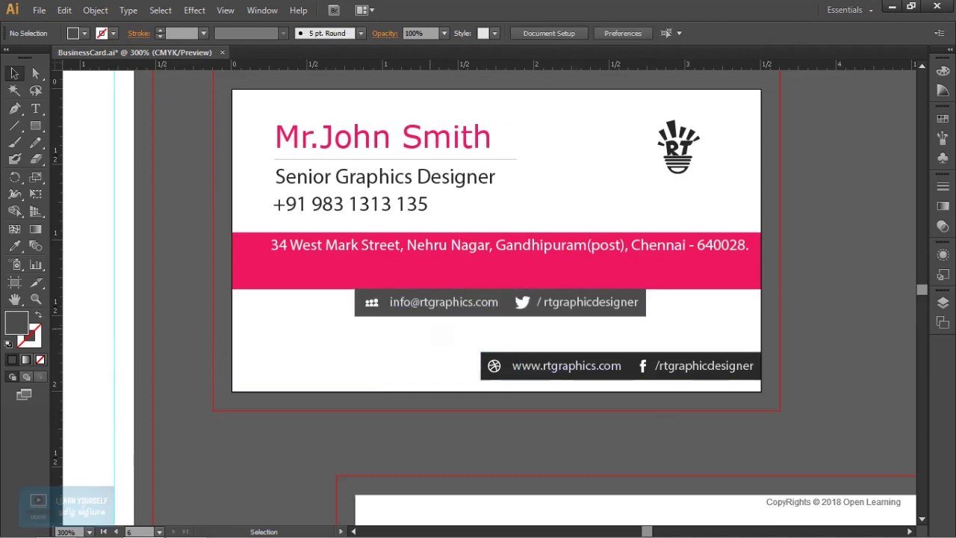
pyautogui.click(433, 307)
pyautogui.moveTo(444, 303)
pyautogui.mouseDown()
pyautogui.moveTo(400, 326)
pyautogui.moveTo(396, 356)
pyautogui.moveTo(338, 357)
pyautogui.mouseUp()
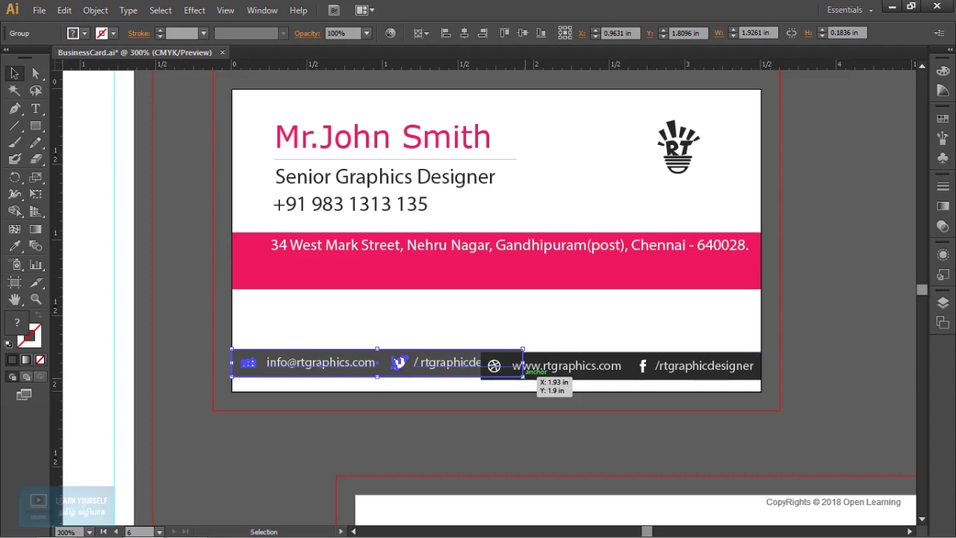
# Shift the email text and people icon left inside the bar
pyautogui.hotkey('ctrl', '+')
pyautogui.hotkey('ctrl', '+')
pyautogui.moveTo(418, 359); pyautogui.dragTo(814, 386)
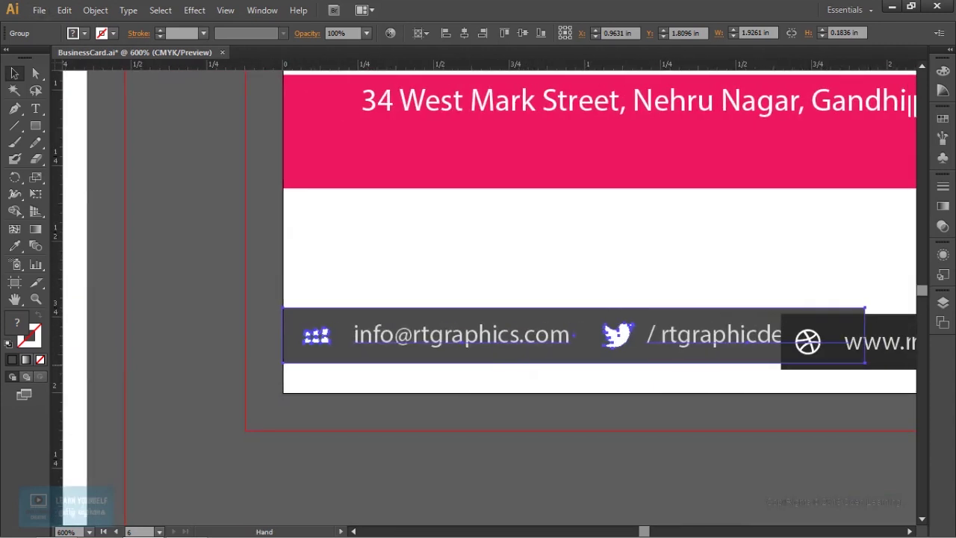
pyautogui.doubleClick(448, 336)
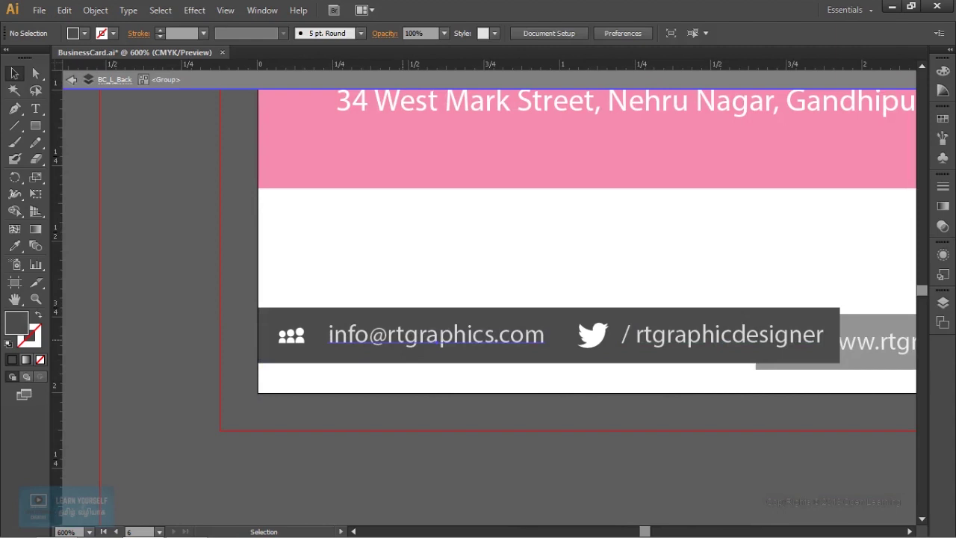
pyautogui.click(436, 334)
pyautogui.moveTo(436, 334); pyautogui.dragTo(423, 334)
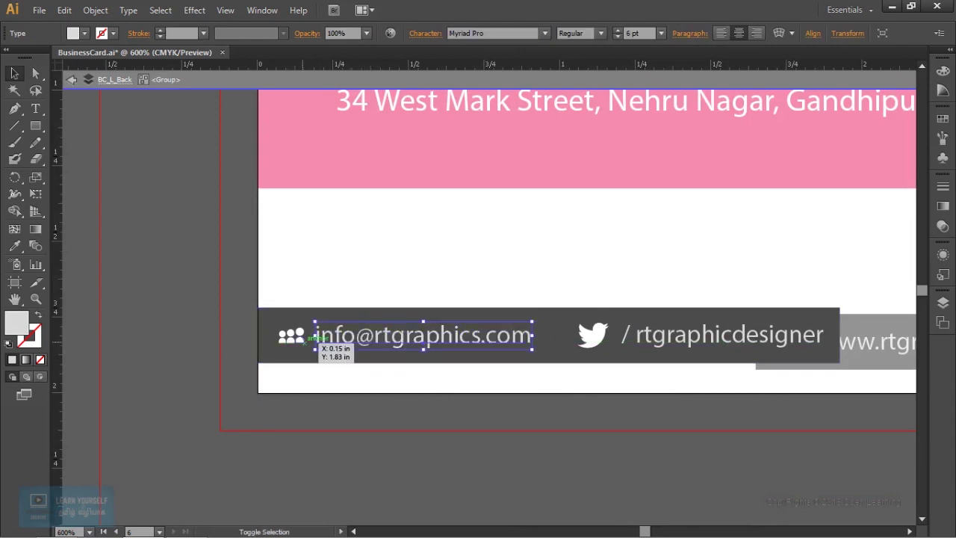
pyautogui.keyDown('shift'); pyautogui.click(291, 336); pyautogui.keyUp('shift')
pyautogui.moveTo(383, 334); pyautogui.dragTo(373, 334)
# Move the Twitter icon and handle closer to the email address
pyautogui.click(592, 336)
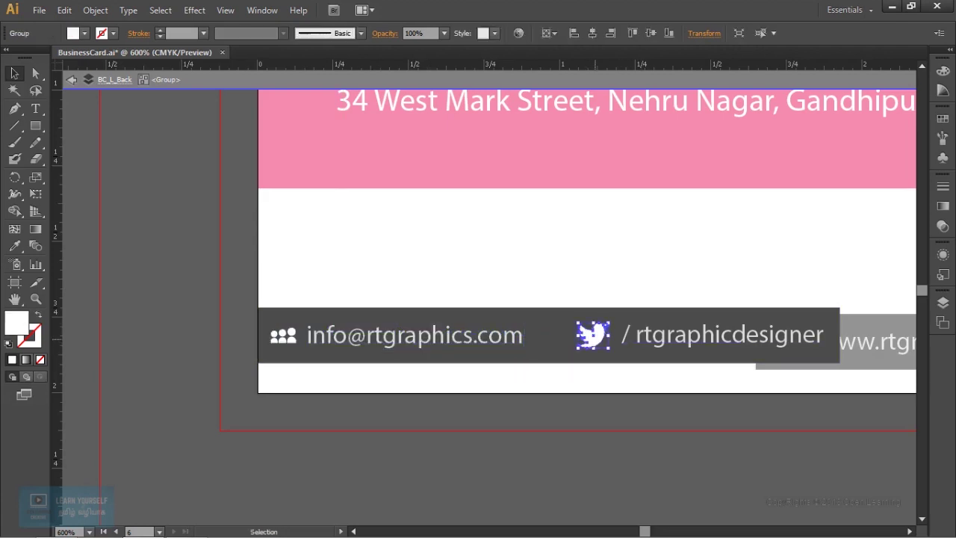
pyautogui.moveTo(592, 336); pyautogui.dragTo(559, 336)
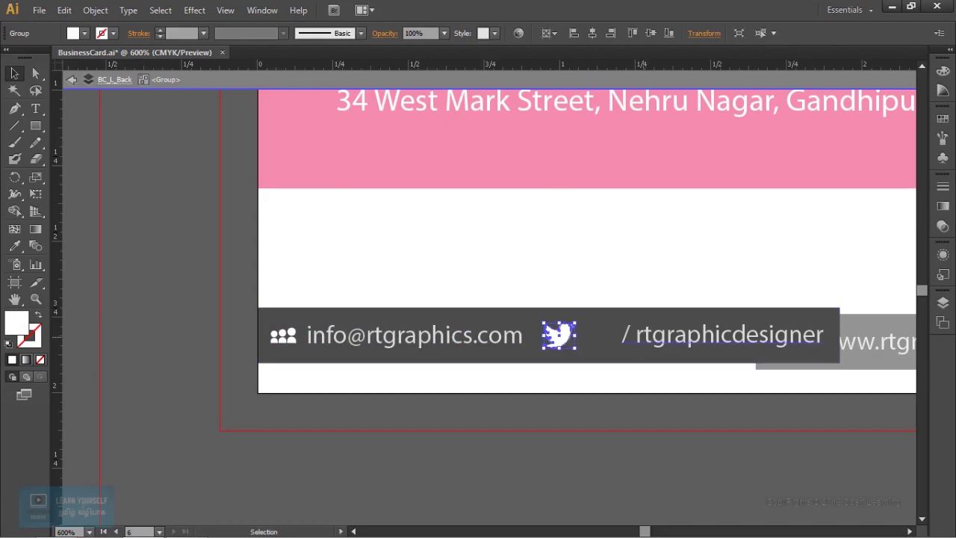
pyautogui.click(721, 335)
pyautogui.keyDown('shift'); pyautogui.click(721, 336); pyautogui.keyUp('shift')
pyautogui.click(721, 335)
pyautogui.moveTo(722, 336); pyautogui.dragTo(685, 336)
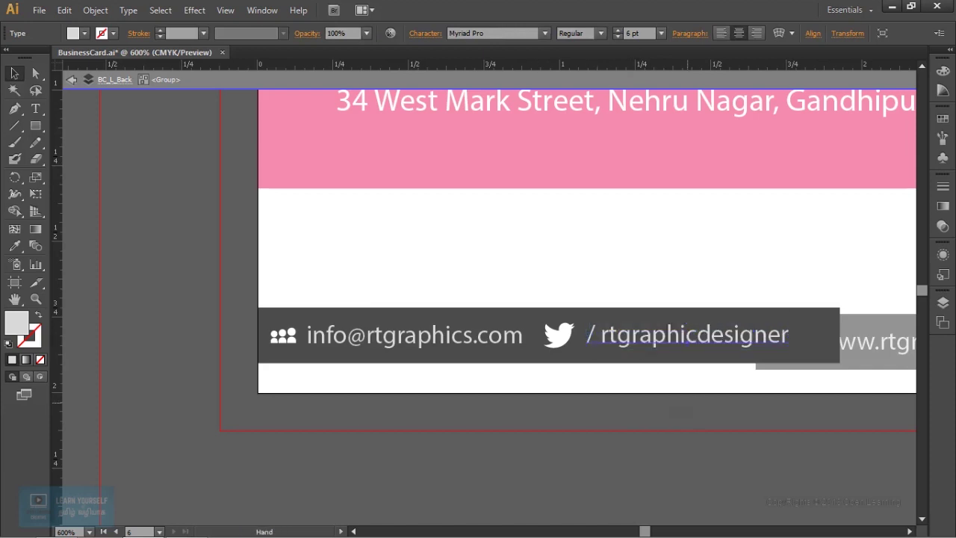
# Vertically centre the icons, email and Twitter handle within the bar
pyautogui.keyDown('shift'); pyautogui.click(556, 329); pyautogui.keyUp('shift')
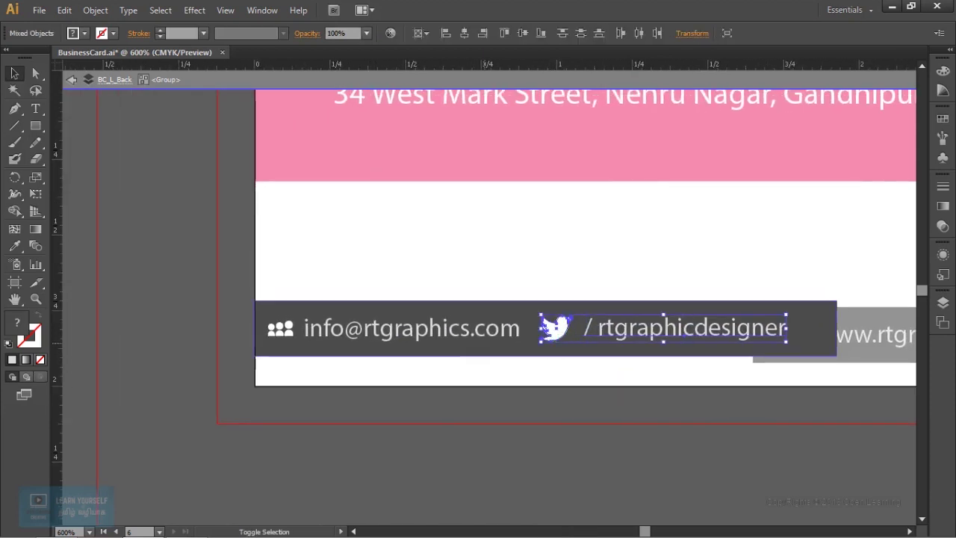
pyautogui.keyDown('shift'); pyautogui.click(280, 328); pyautogui.keyUp('shift')
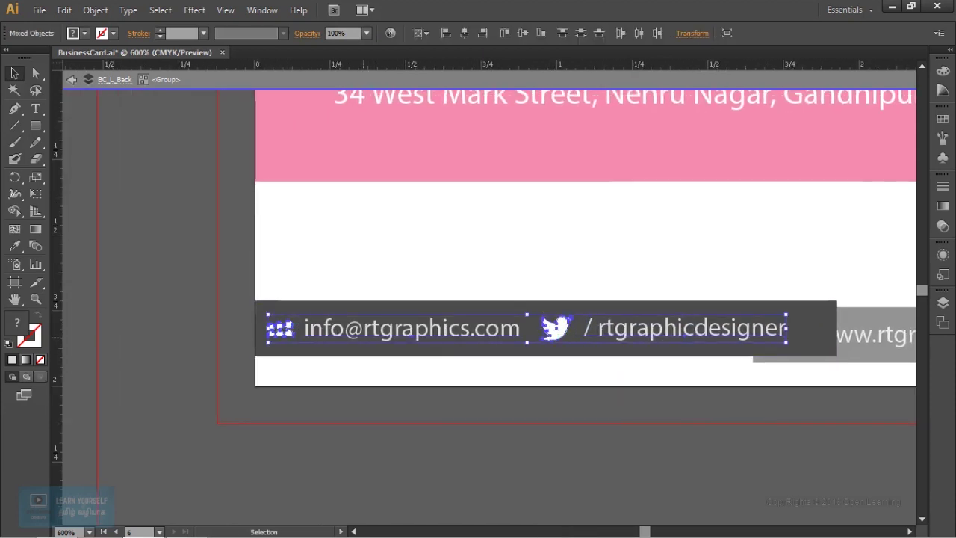
pyautogui.click(528, 34)
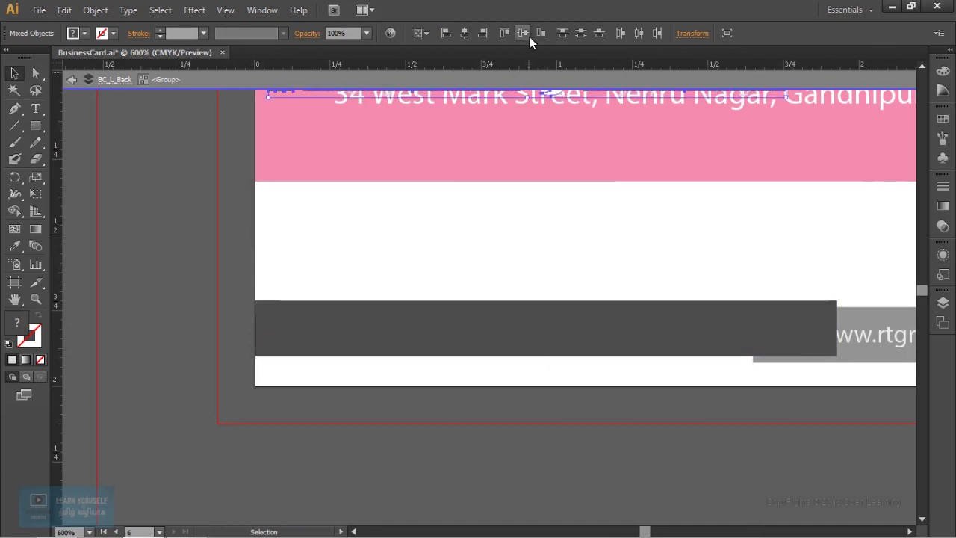
pyautogui.click(427, 33)
pyautogui.click(436, 81)
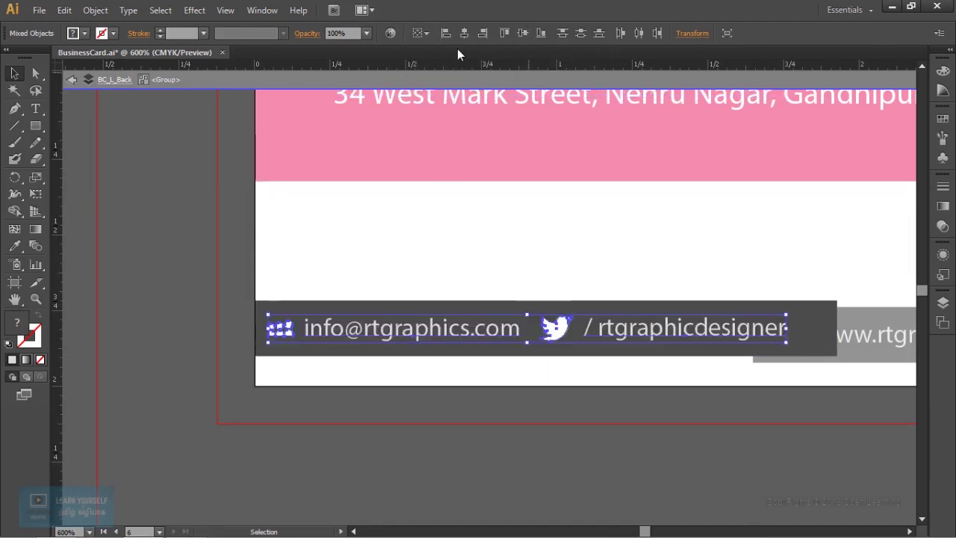
pyautogui.click(527, 32)
pyautogui.moveTo(672, 224); pyautogui.dragTo(191, 232)
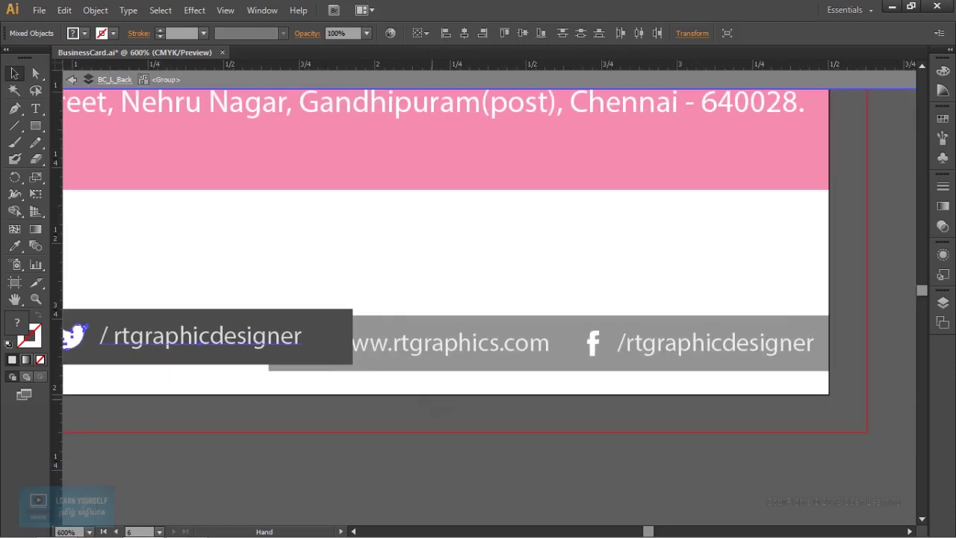
pyautogui.moveTo(336, 224); pyautogui.dragTo(455, 199)
pyautogui.click(448, 314)
# Trim the email bar to end after the Twitter handle, then nudge the website bar into place
pyautogui.moveTo(468, 310); pyautogui.dragTo(427, 311)
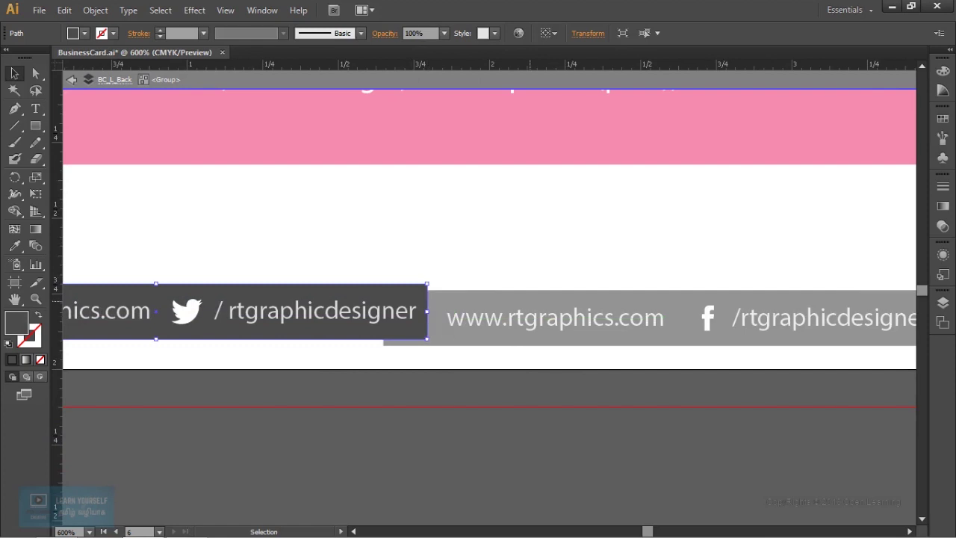
pyautogui.press('Escape')
pyautogui.moveTo(448, 224); pyautogui.dragTo(213, 222)
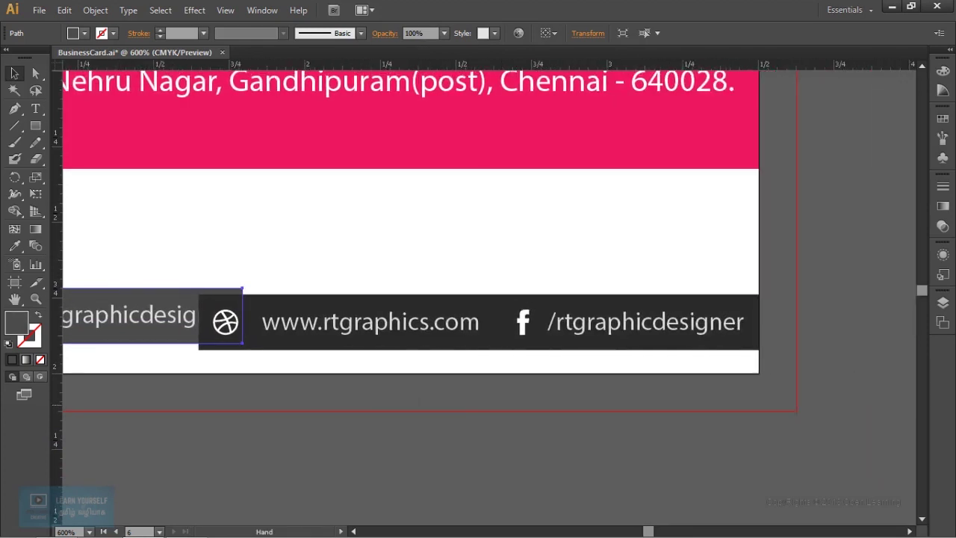
pyautogui.moveTo(431, 314); pyautogui.dragTo(472, 307)
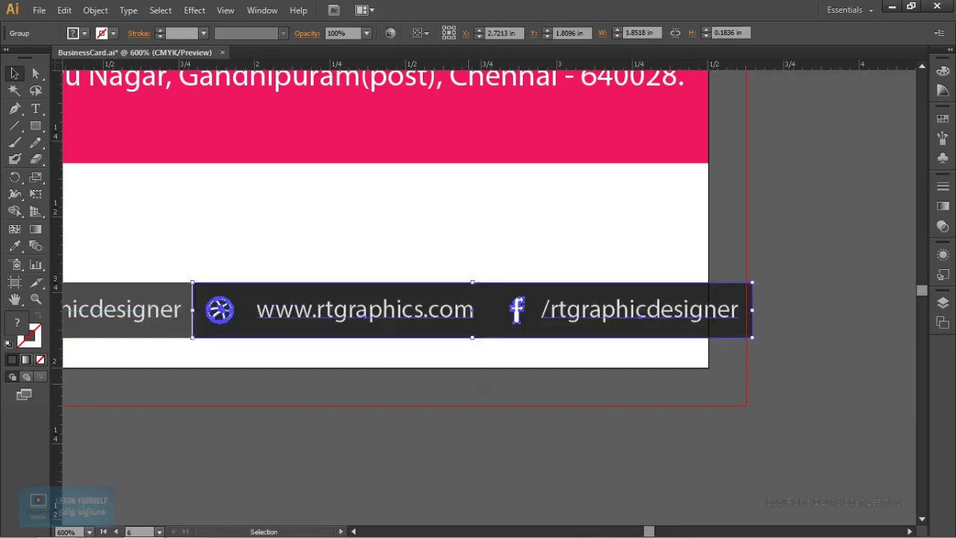
pyautogui.press('Left')
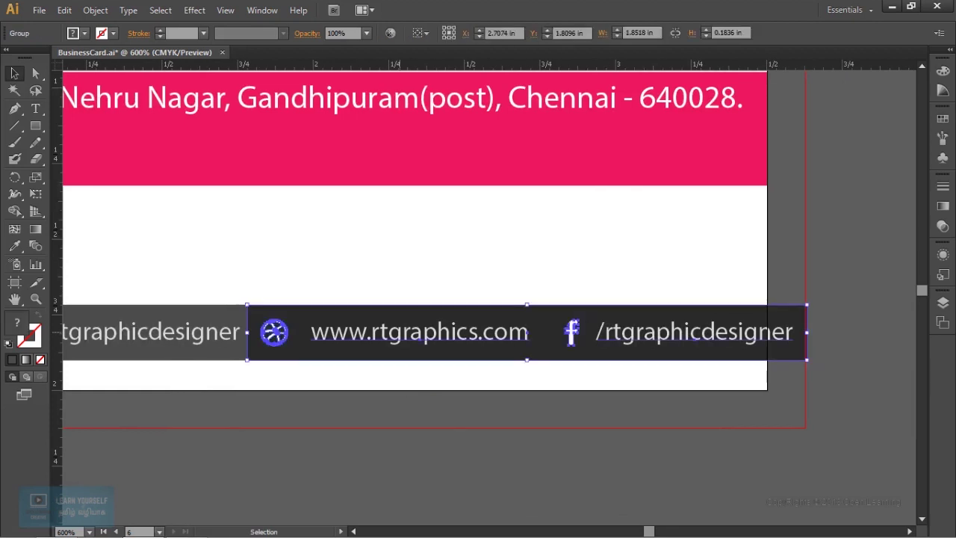
pyautogui.press('t')
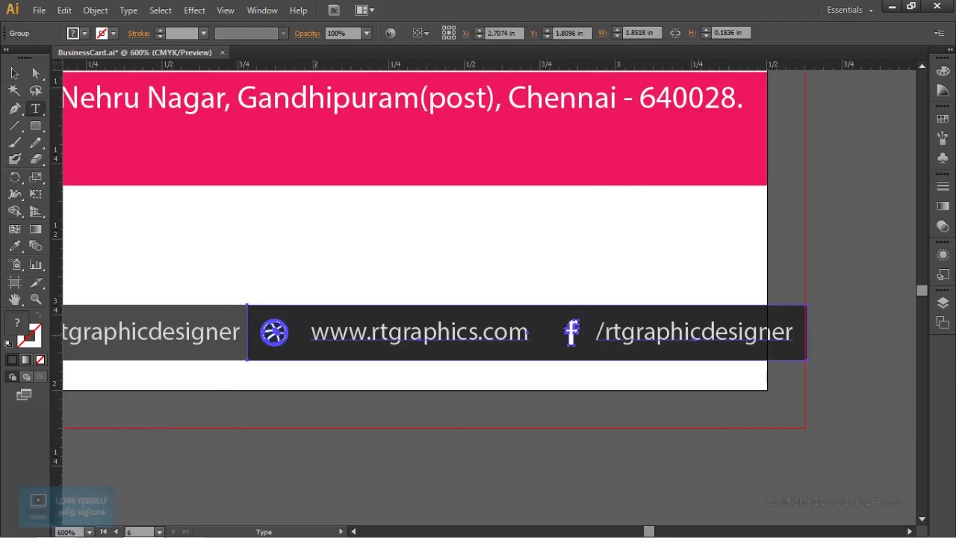
pyautogui.click(312, 332)
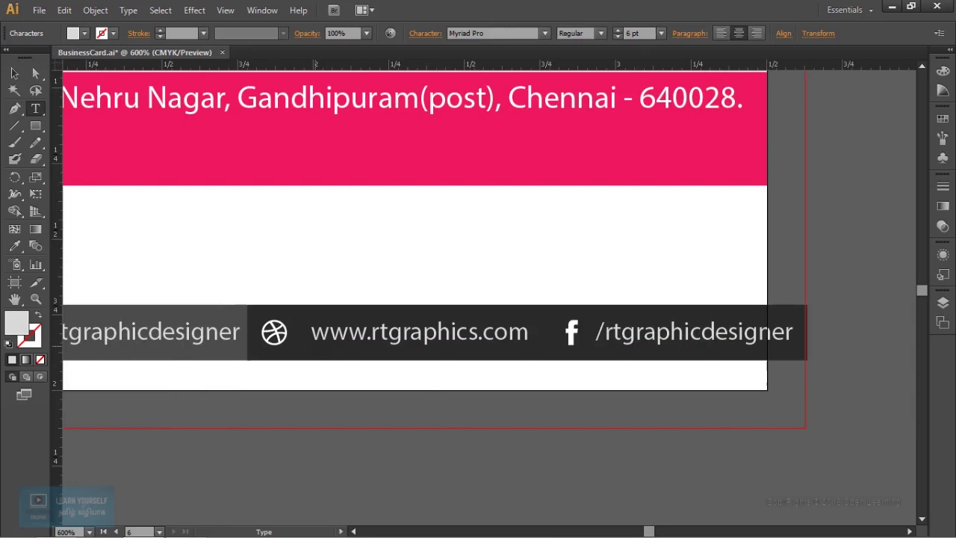
pyautogui.press('Escape')
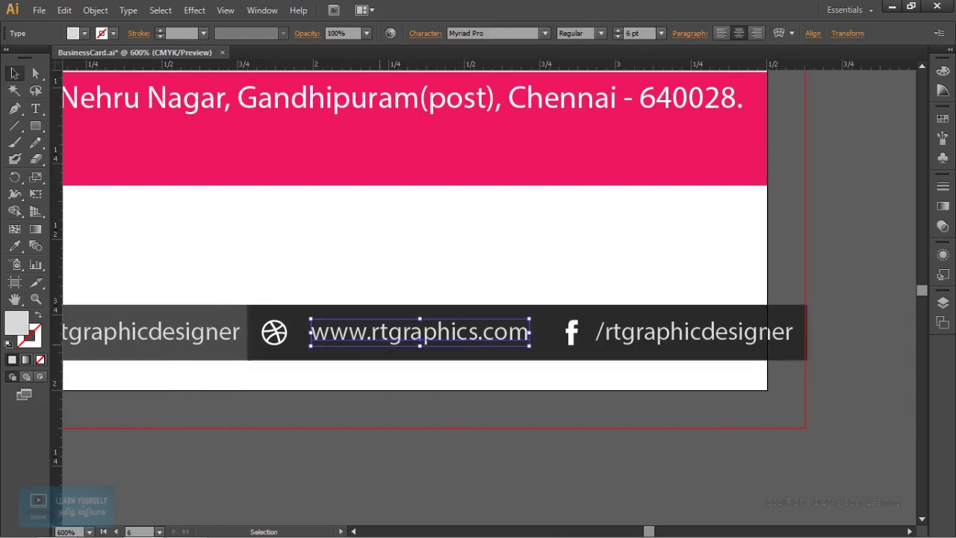
pyautogui.hotkey('ctrl', 'shift', 'a')
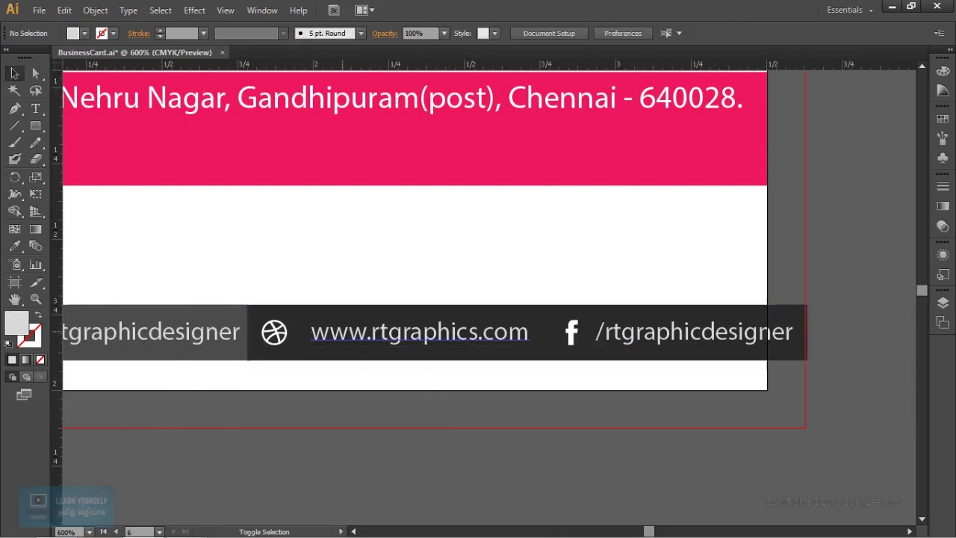
pyautogui.moveTo(374, 332); pyautogui.dragTo(361, 333)
pyautogui.hotkey('ctrl', 'z')
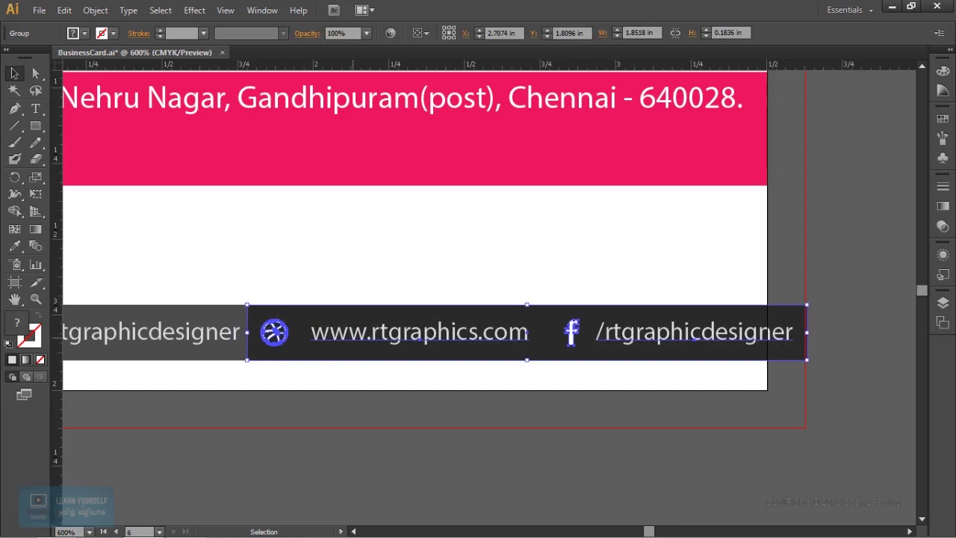
pyautogui.doubleClick(373, 332)
pyautogui.click(419, 331)
pyautogui.moveTo(366, 332); pyautogui.dragTo(348, 331)
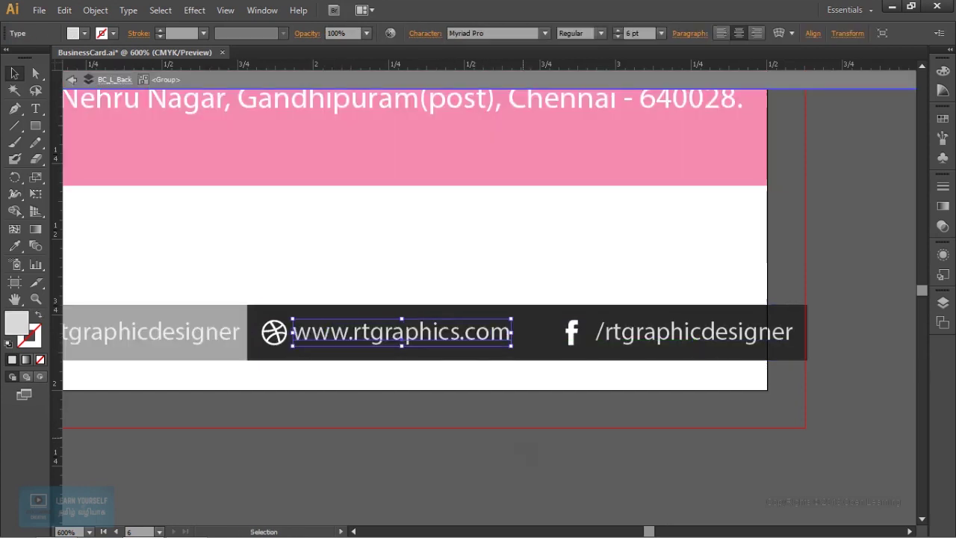
pyautogui.hotkey('ctrl', 'shift', 'a')
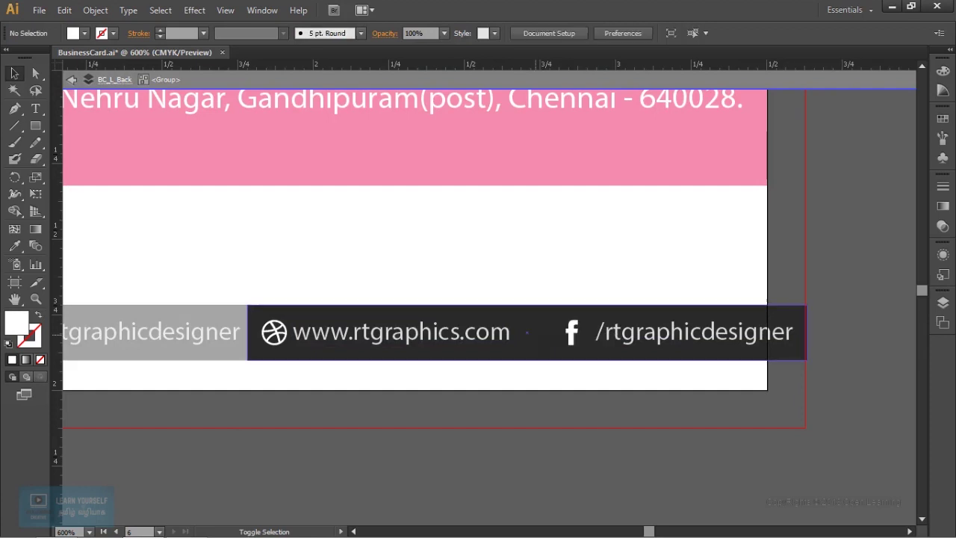
# Move the Facebook icon and /rtgraphicdesigner handle closer to the web address
pyautogui.moveTo(571, 332); pyautogui.dragTo(528, 333)
pyautogui.click(672, 332)
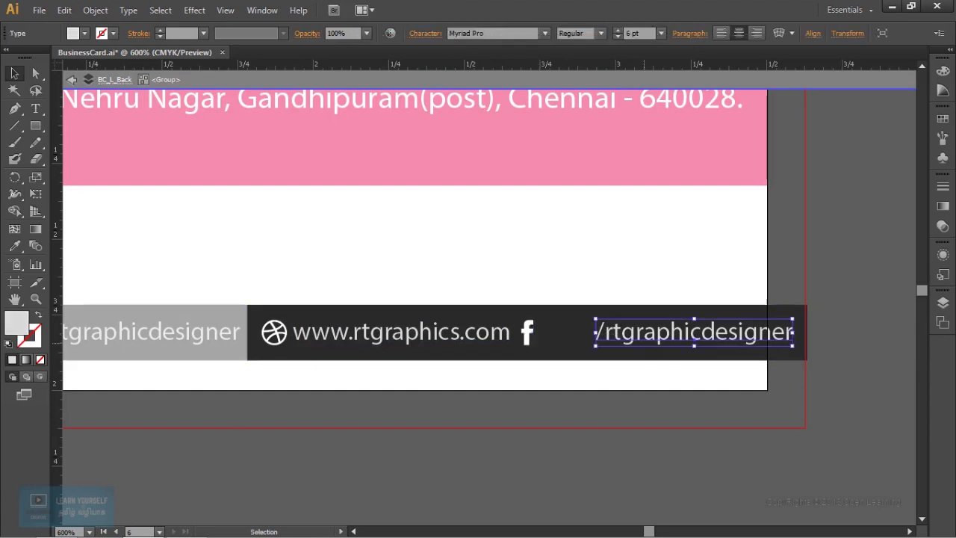
pyautogui.moveTo(658, 332); pyautogui.dragTo(619, 333)
pyautogui.click(528, 333)
pyautogui.moveTo(528, 332); pyautogui.dragTo(539, 331)
# Shorten the website bar's dark rectangle to end at the card edge
pyautogui.click(792, 336)
pyautogui.moveTo(807, 332); pyautogui.dragTo(768, 333)
pyautogui.hotkey('ctrl', 'shift', 'a')
pyautogui.press('Escape')
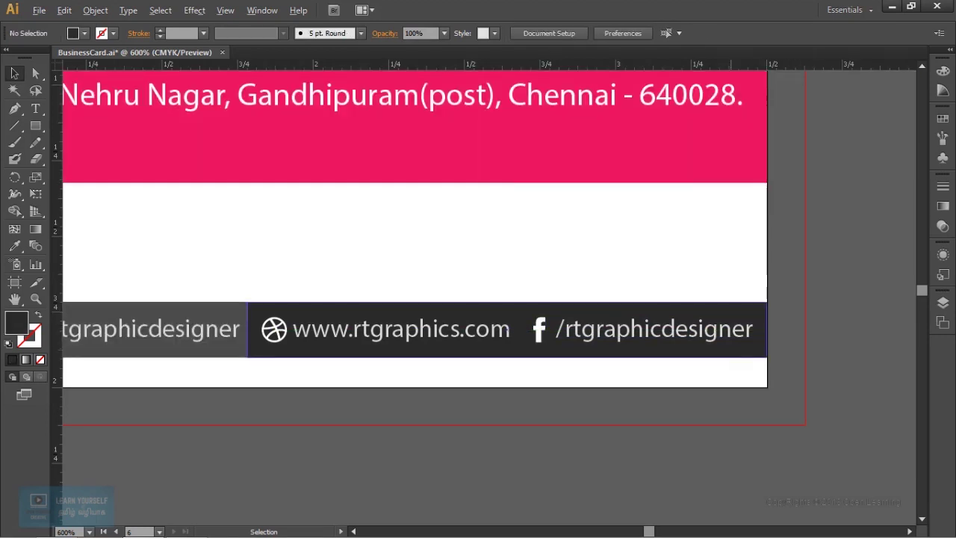
pyautogui.hotkey('ctrl', '-')
pyautogui.hotkey('ctrl', '-')
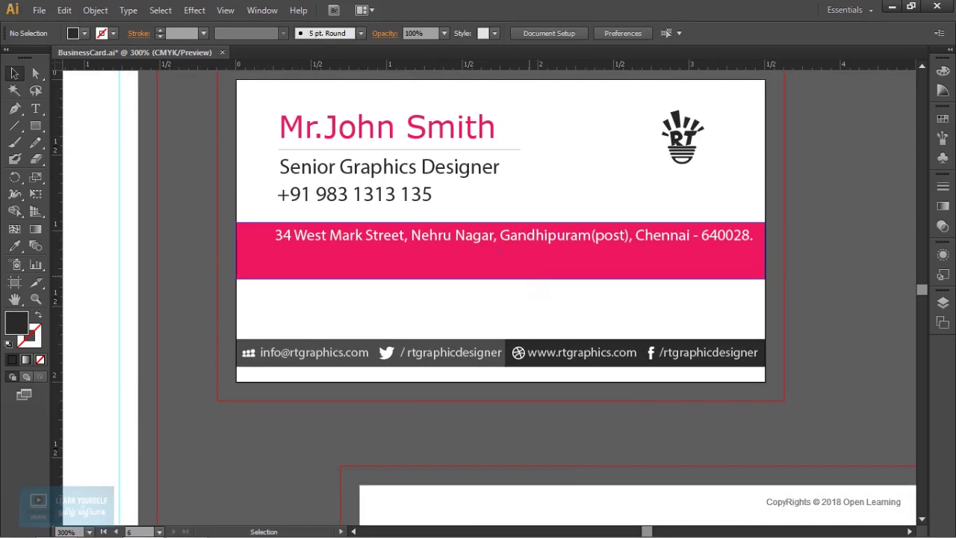
# Make the pink band a slim strip above the contact bars, centred on the artboard
pyautogui.click(568, 273)
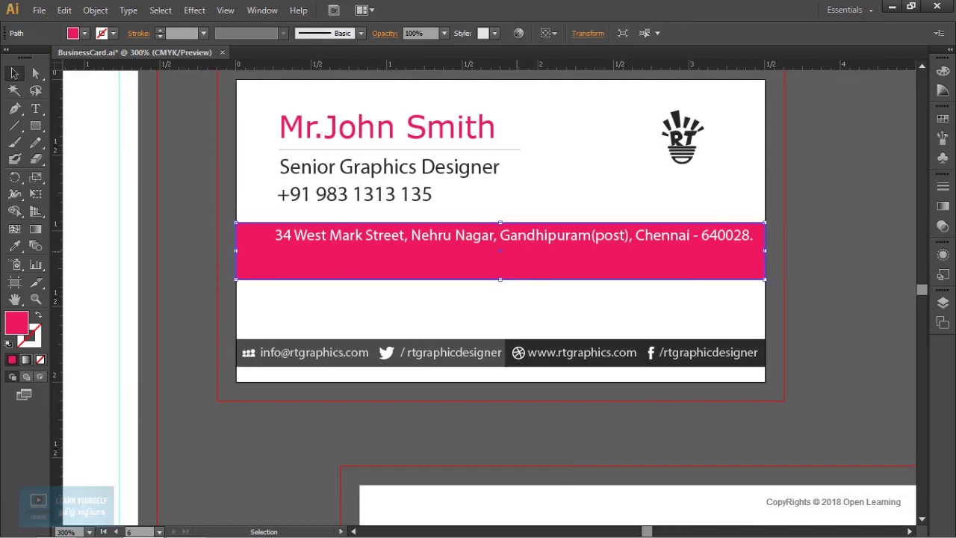
pyautogui.moveTo(500, 250); pyautogui.dragTo(495, 307)
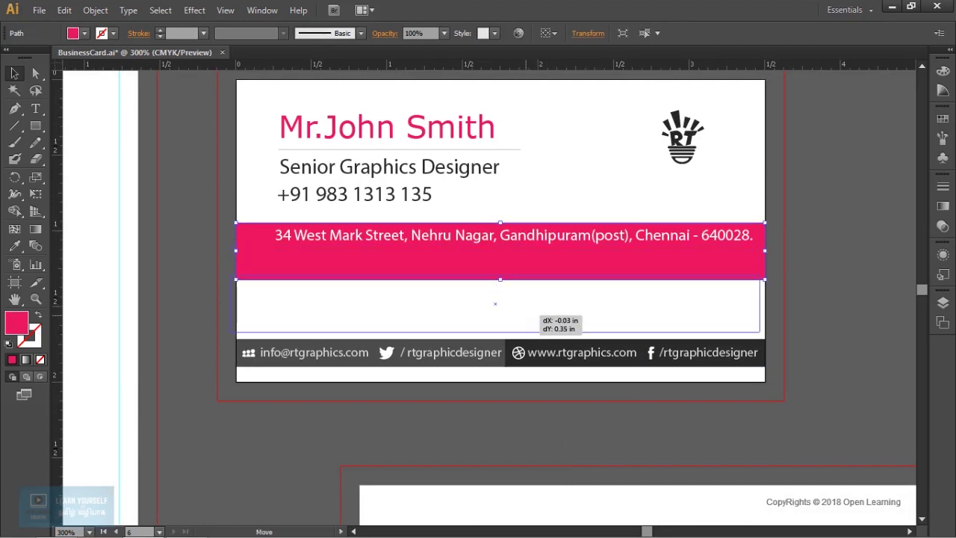
pyautogui.moveTo(495, 307); pyautogui.dragTo(495, 318)
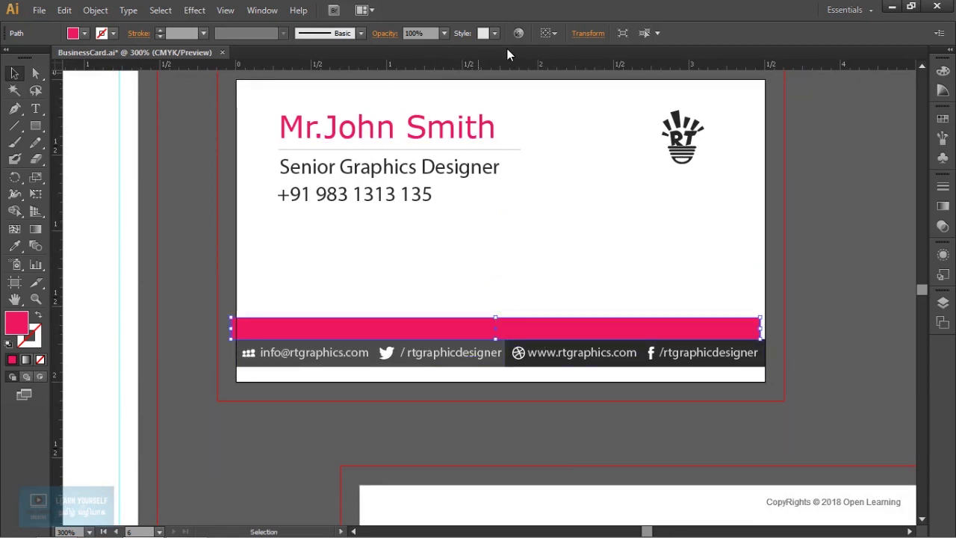
pyautogui.click(552, 33)
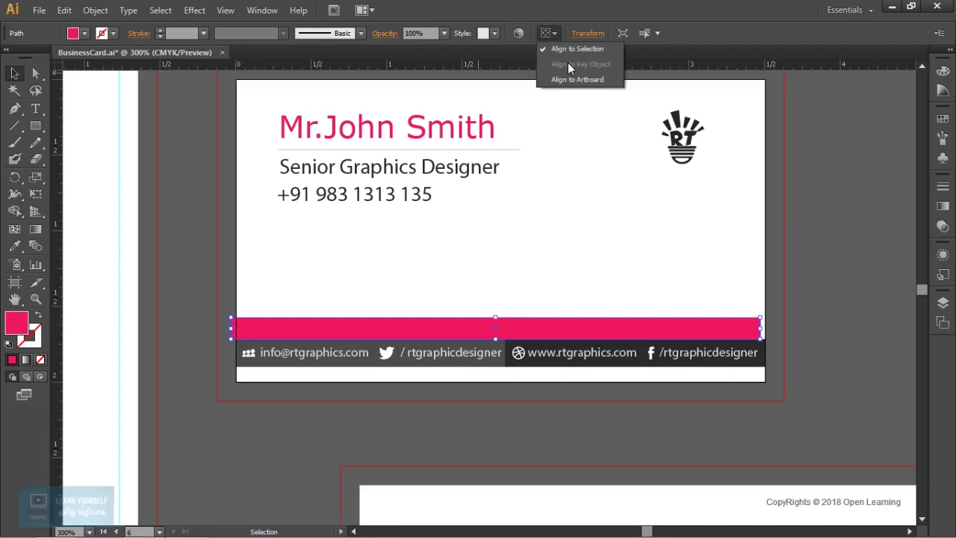
pyautogui.click(579, 80)
pyautogui.click(592, 33)
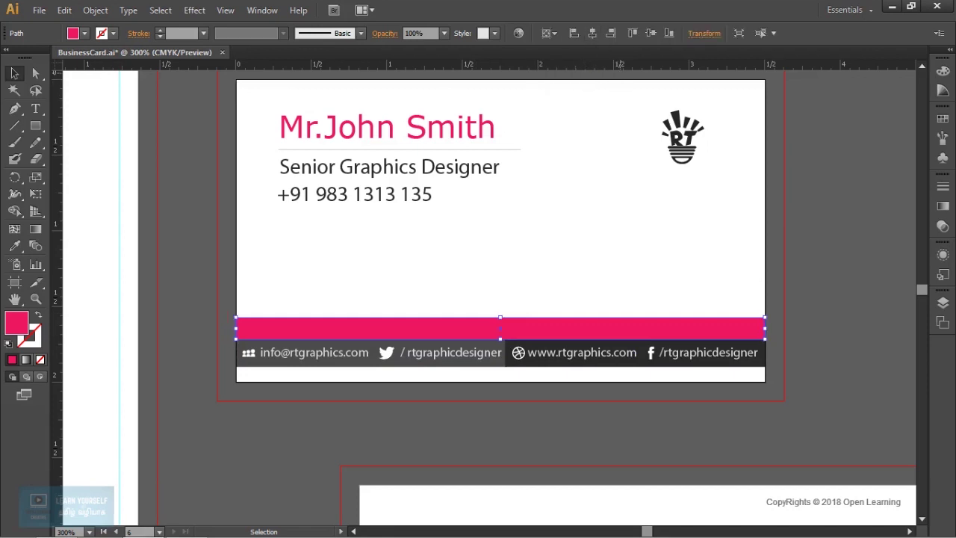
# Move the address text onto the slim pink band
pyautogui.scroll(1, 698, 349)
pyautogui.hotkey('ctrl', 'v')
pyautogui.moveTo(452, 206); pyautogui.dragTo(440, 328)
pyautogui.click(436, 308)
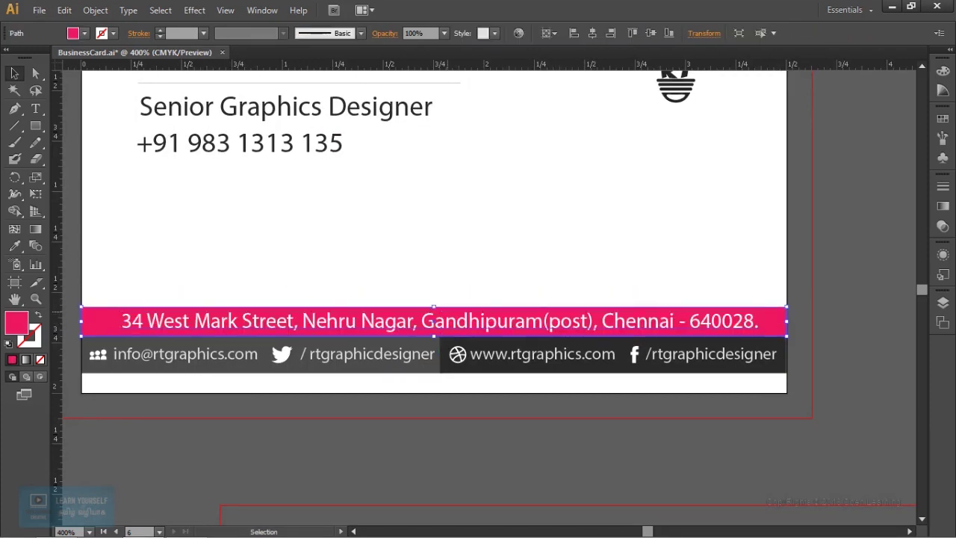
pyautogui.moveTo(433, 306); pyautogui.dragTo(435, 307)
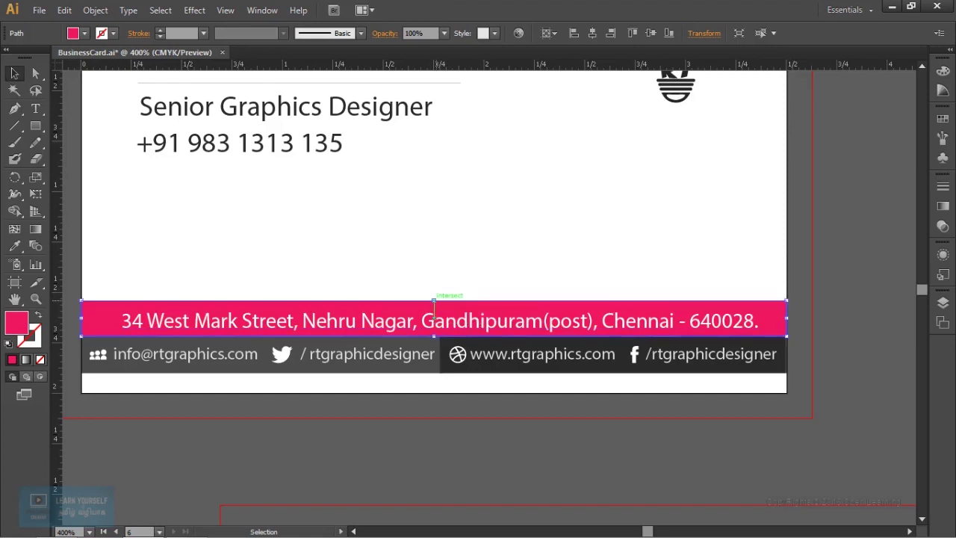
pyautogui.hotkey('ctrl', '-')
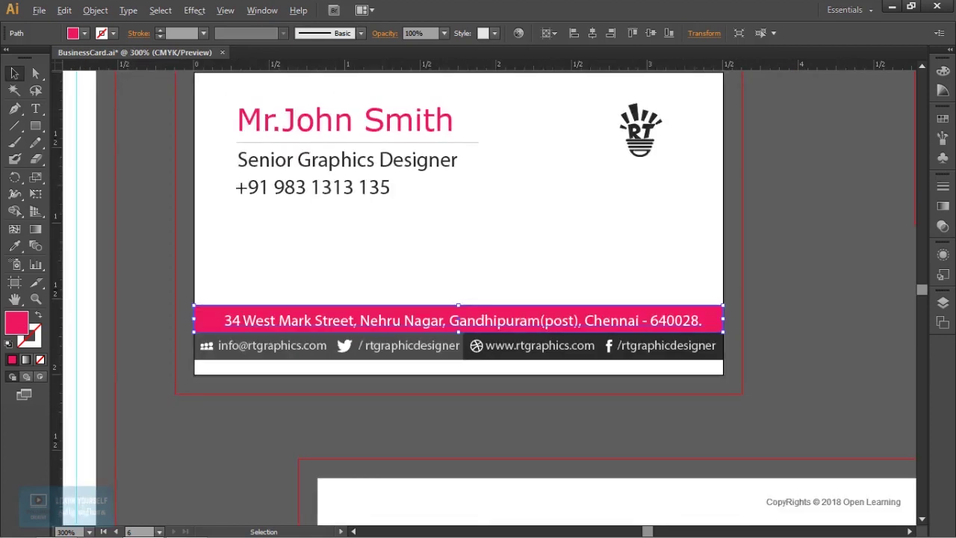
# Centre the address text vertically within the pink band
pyautogui.click(538, 319)
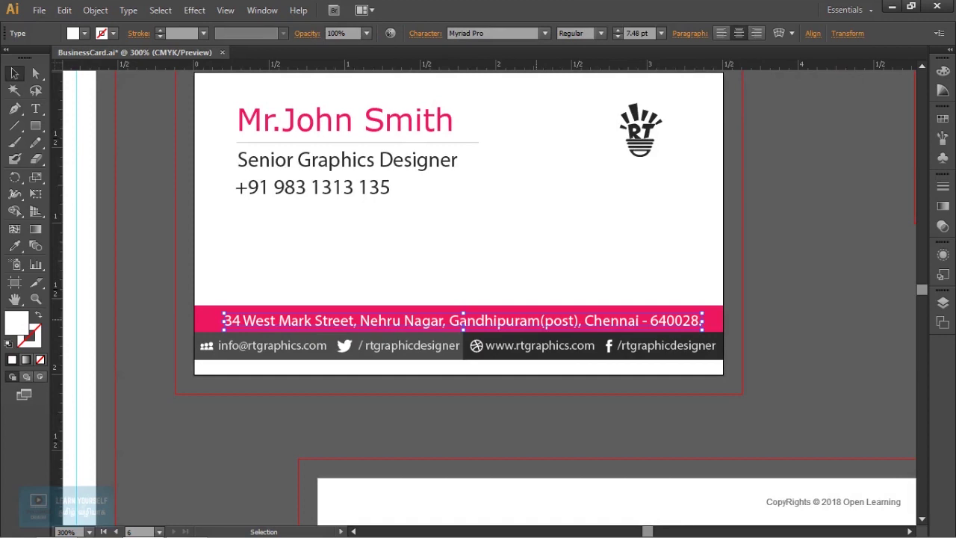
pyautogui.press('Up')
pyautogui.press('Up')
pyautogui.press('Down')
pyautogui.keyDown('shift'); pyautogui.click(458, 319); pyautogui.keyUp('shift')
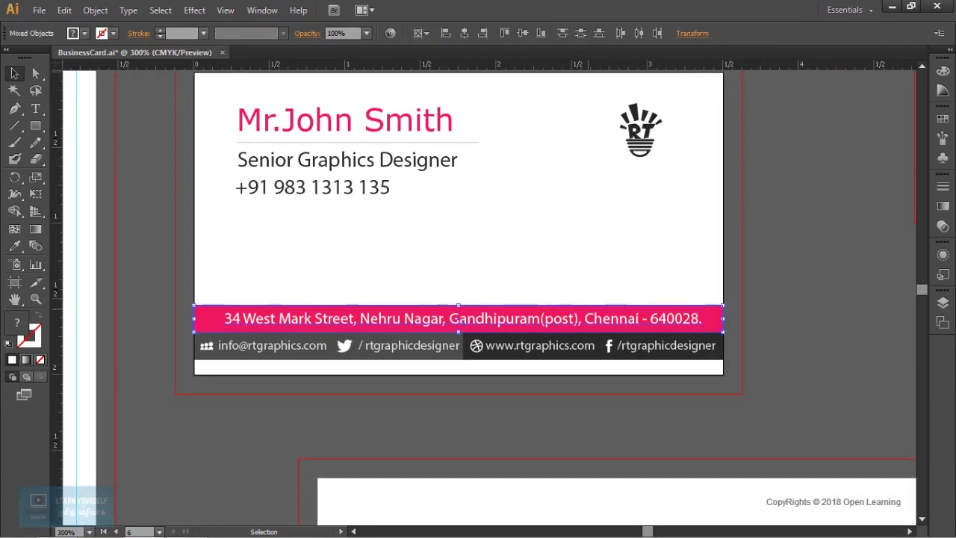
pyautogui.hotkey('ctrl', '+')
pyautogui.hotkey('ctrl', '+')
pyautogui.click(428, 31)
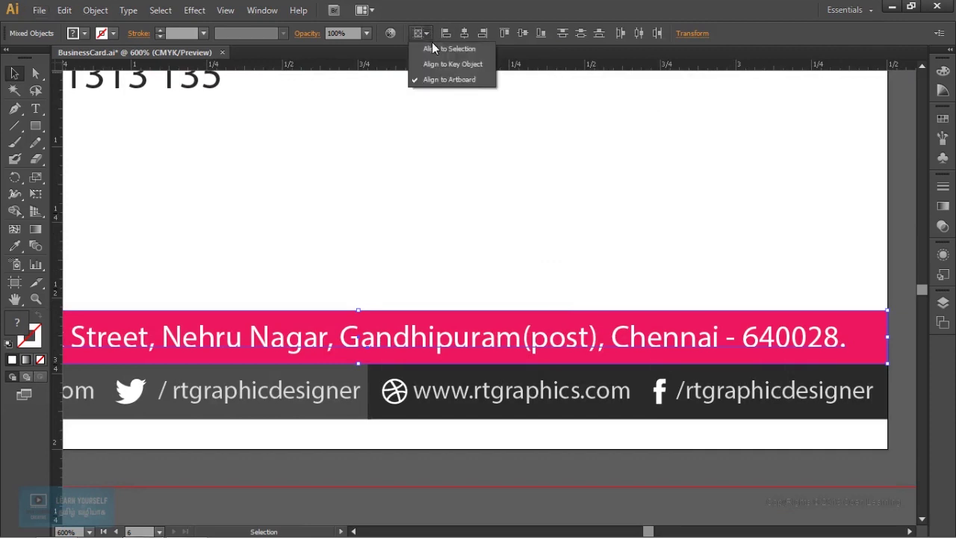
pyautogui.click(523, 32)
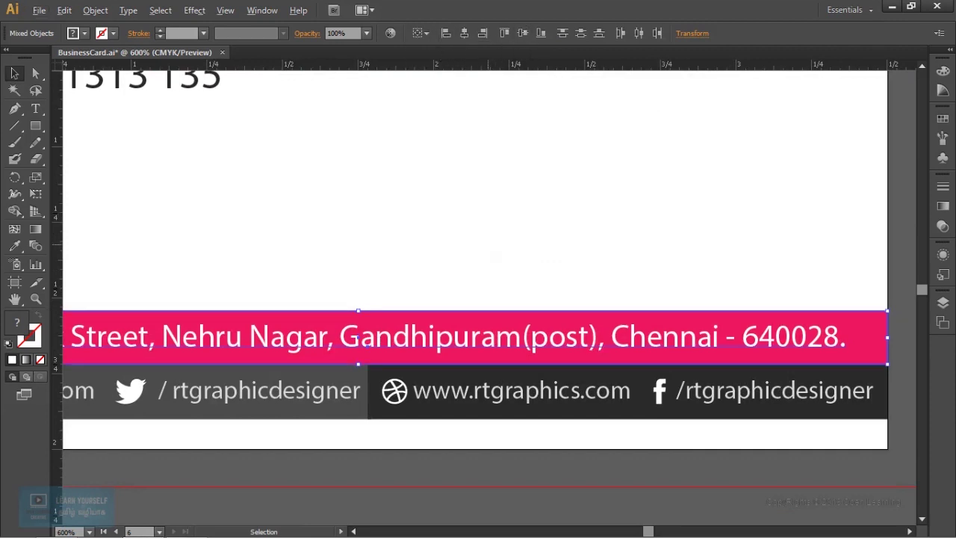
pyautogui.hotkey('ctrl', '-')
pyautogui.hotkey('ctrl', '-')
pyautogui.hotkey('ctrl', 'shift', 'a')
pyautogui.moveTo(478, 299); pyautogui.dragTo(532, 363)
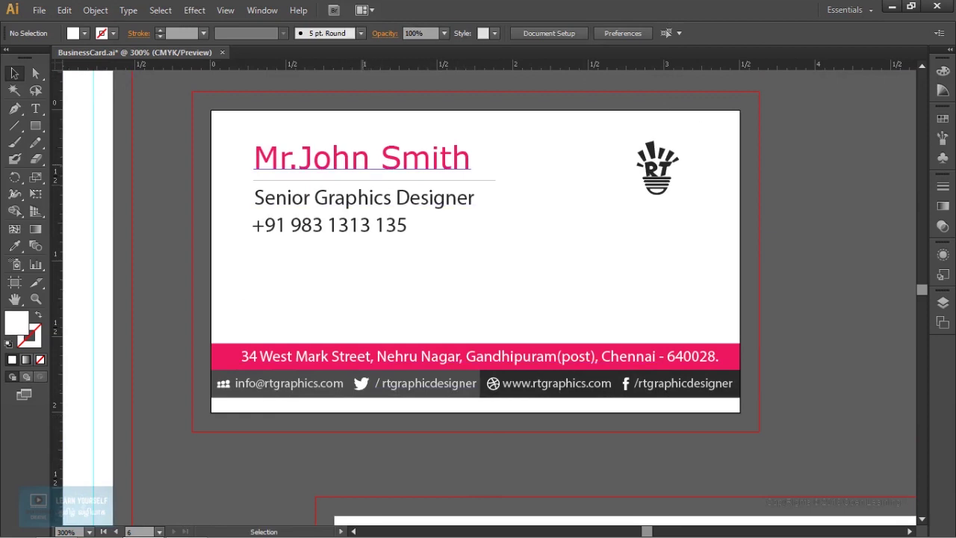
# Lower the name, title and phone block and move the RT logo down-left beside it
pyautogui.click(356, 160)
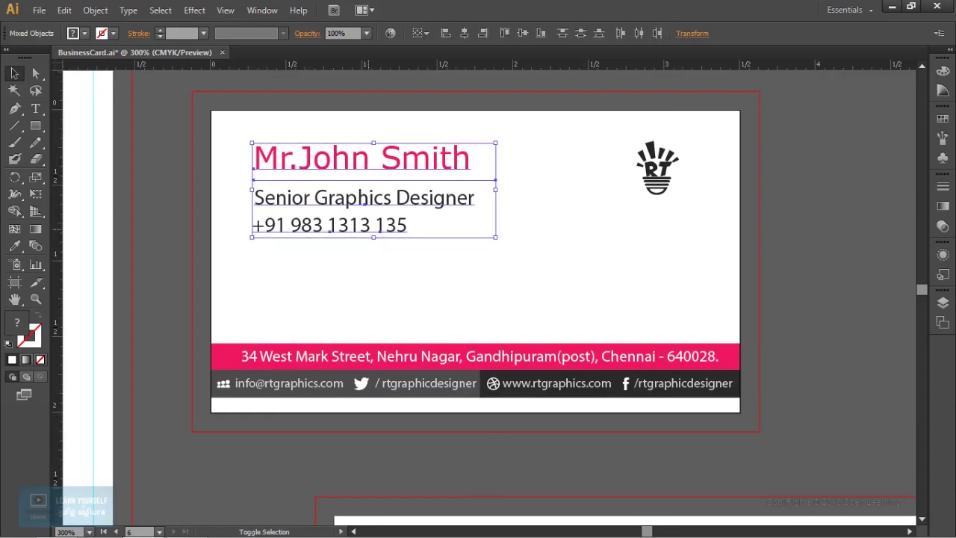
pyautogui.moveTo(373, 220); pyautogui.dragTo(374, 263)
pyautogui.click(568, 298)
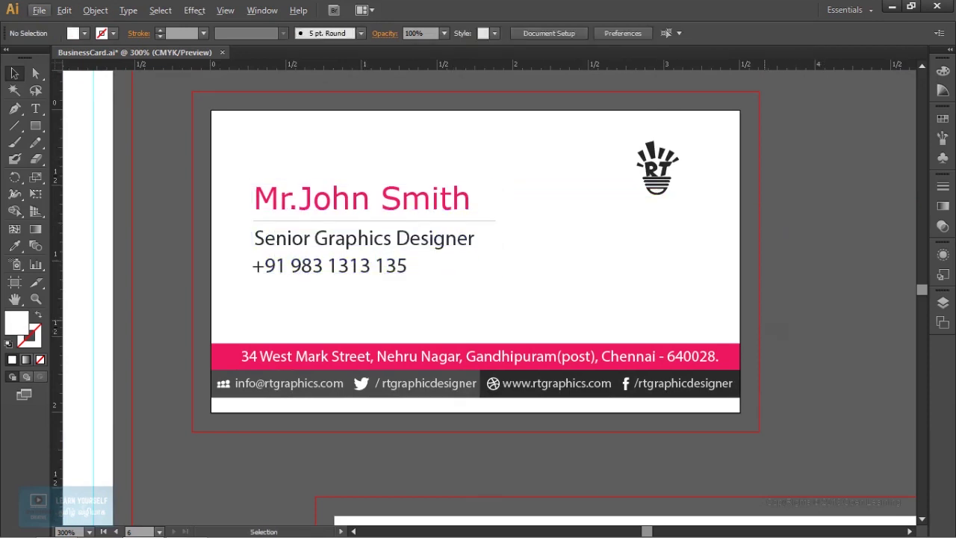
pyautogui.moveTo(657, 179)
pyautogui.mouseDown()
pyautogui.moveTo(603, 228)
pyautogui.moveTo(593, 261)
pyautogui.mouseUp()
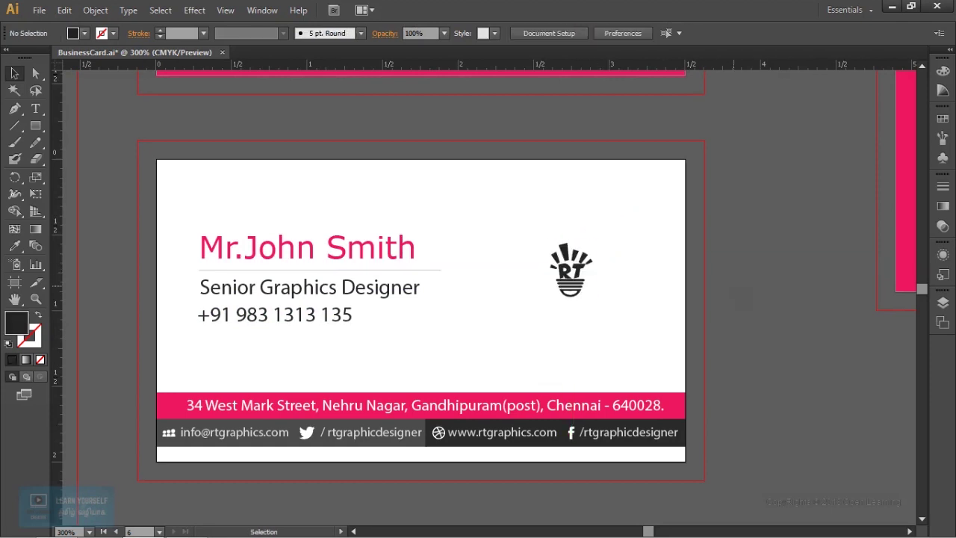
pyautogui.click(739, 282)
# Zoom out to view all four business card designs
pyautogui.scroll(-1, 739, 283)
pyautogui.moveTo(744, 299)
pyautogui.mouseDown()
pyautogui.moveTo(586, 233)
pyautogui.moveTo(564, 288)
pyautogui.moveTo(628, 182)
pyautogui.moveTo(330, 330)
pyautogui.moveTo(443, 244)
pyautogui.moveTo(386, 289)
pyautogui.mouseUp()
pyautogui.hotkey('ctrl', '-')
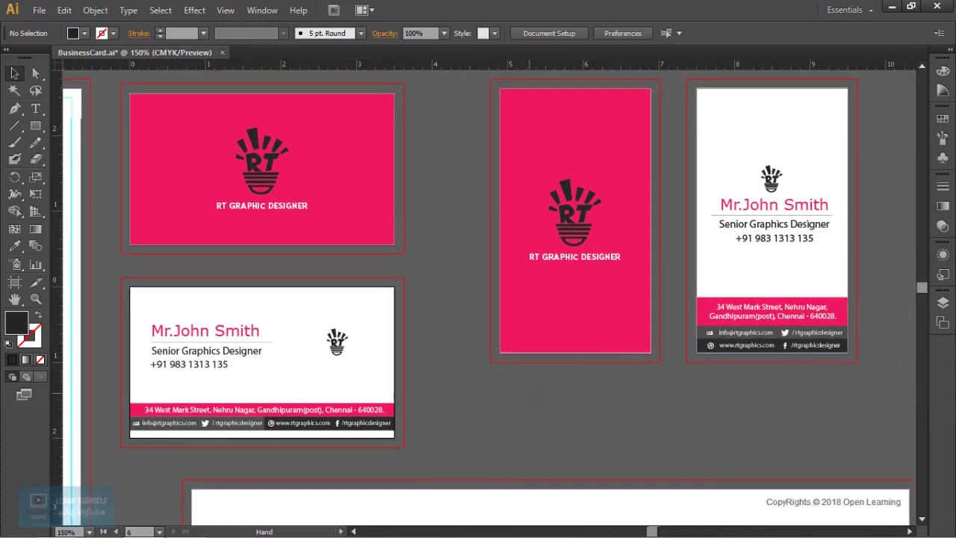